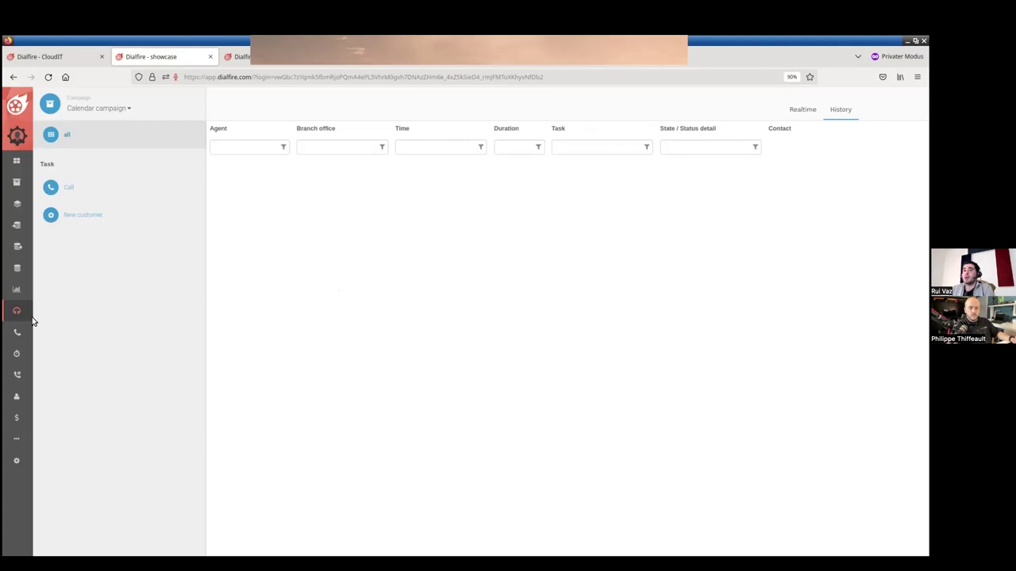
{"action": "mouse_move", "coordinate": [23, 319]}
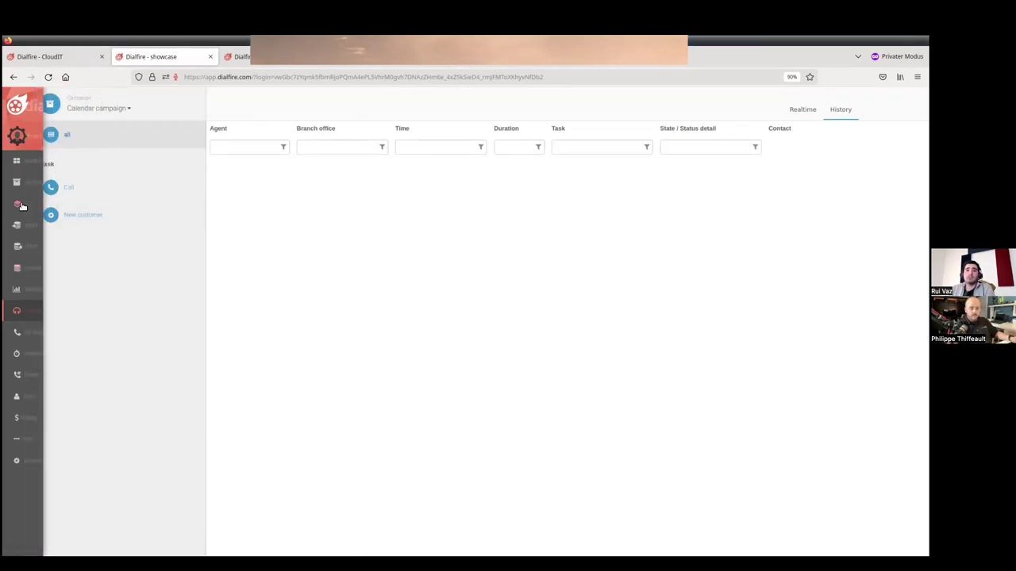
{"action": "mouse_move", "coordinate": [22, 206]}
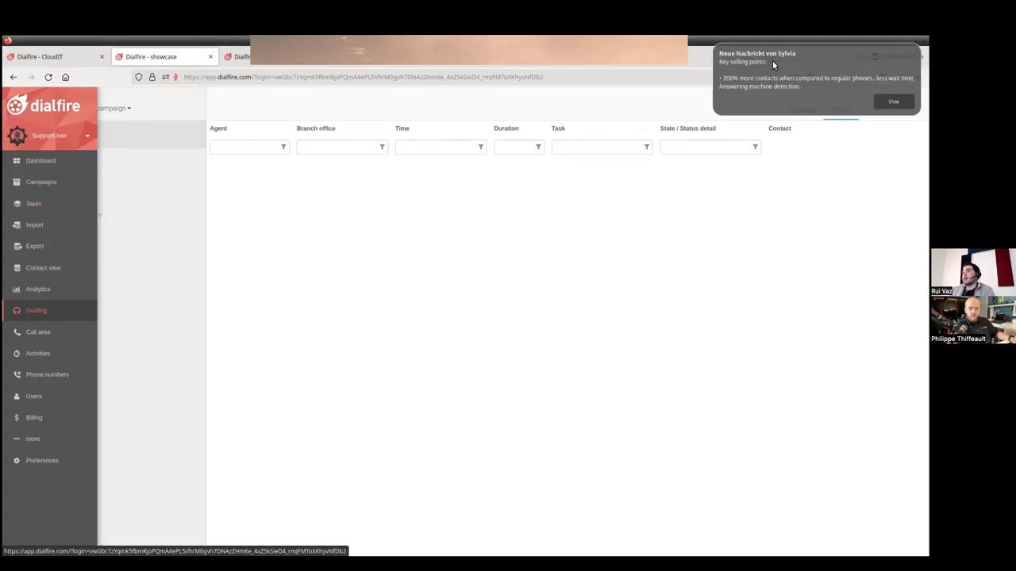
{"action": "left_click", "coordinate": [818, 94]}
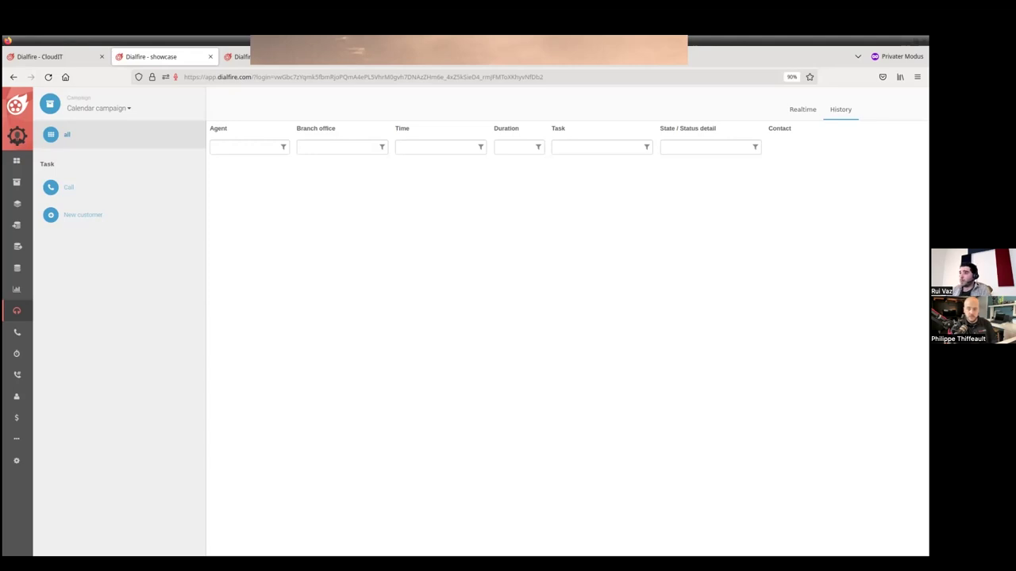
Step: Switch the active campaign from the Calendar campaign to "Simple campaign (2)"
{"action": "left_click", "coordinate": [89, 113]}
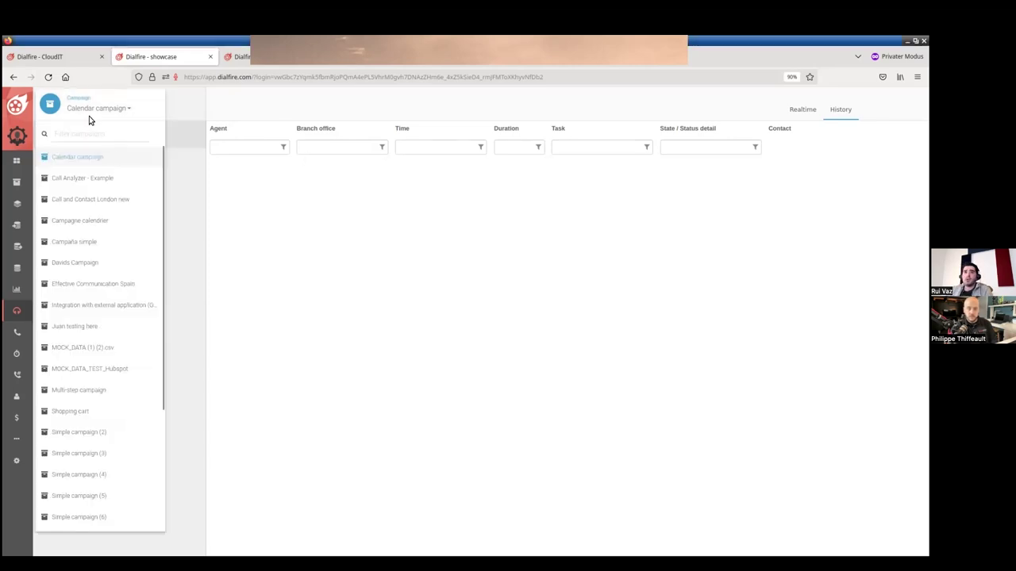
{"action": "scroll", "coordinate": [119, 289], "scroll_direction": "down", "scroll_amount": 3}
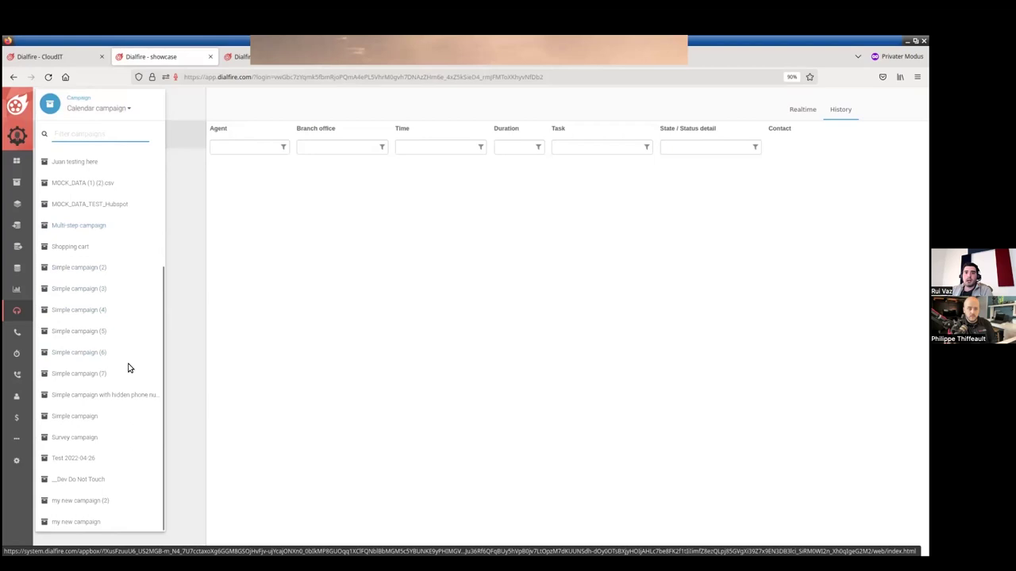
{"action": "left_click", "coordinate": [97, 274]}
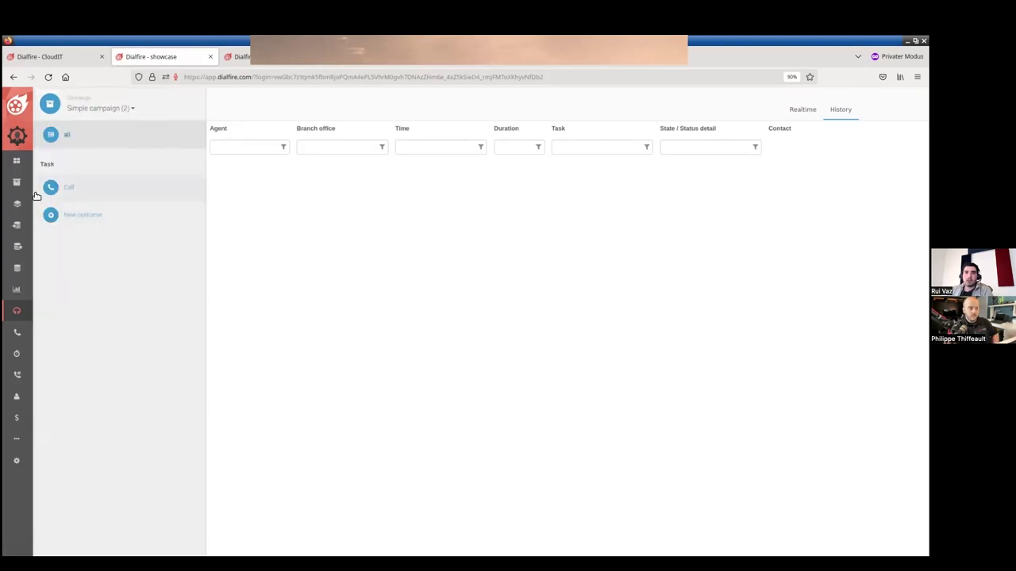
Step: Go to the campaign settings of "Simple campaign (2)" and preview its agent call form
{"action": "mouse_move", "coordinate": [22, 184]}
{"action": "left_click", "coordinate": [22, 184]}
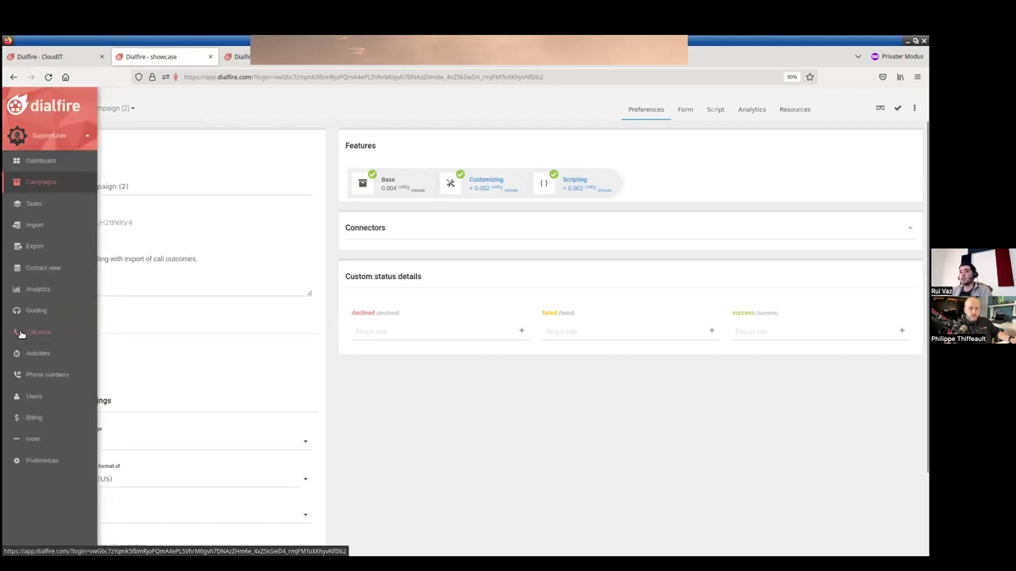
{"action": "left_click", "coordinate": [48, 332]}
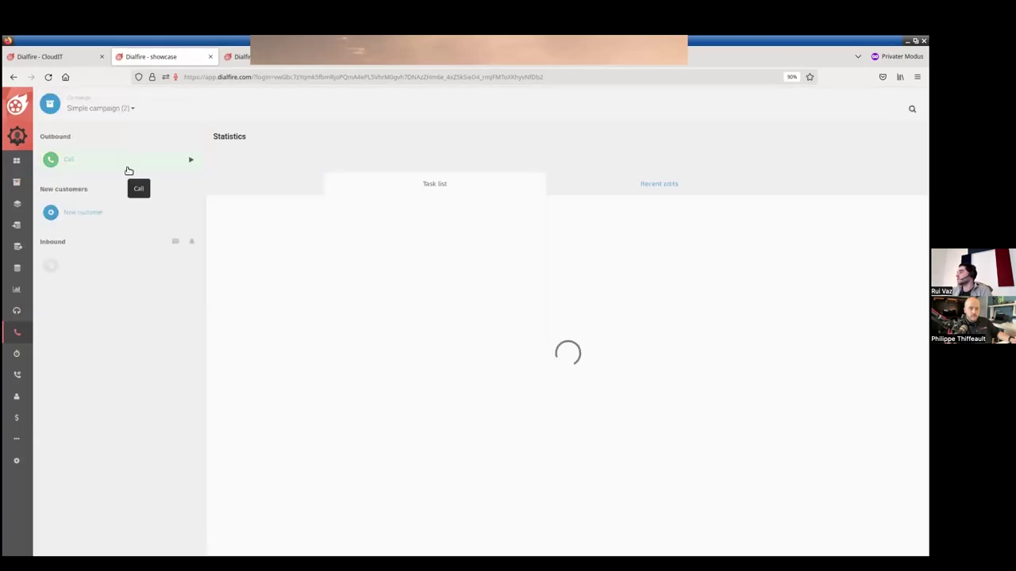
{"action": "left_click", "coordinate": [19, 182]}
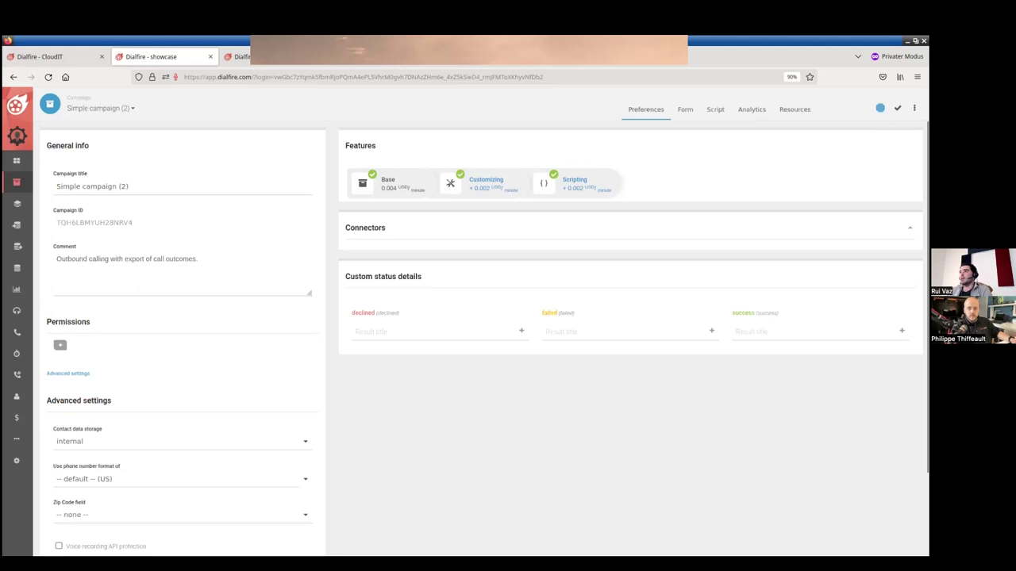
{"action": "left_click", "coordinate": [880, 108]}
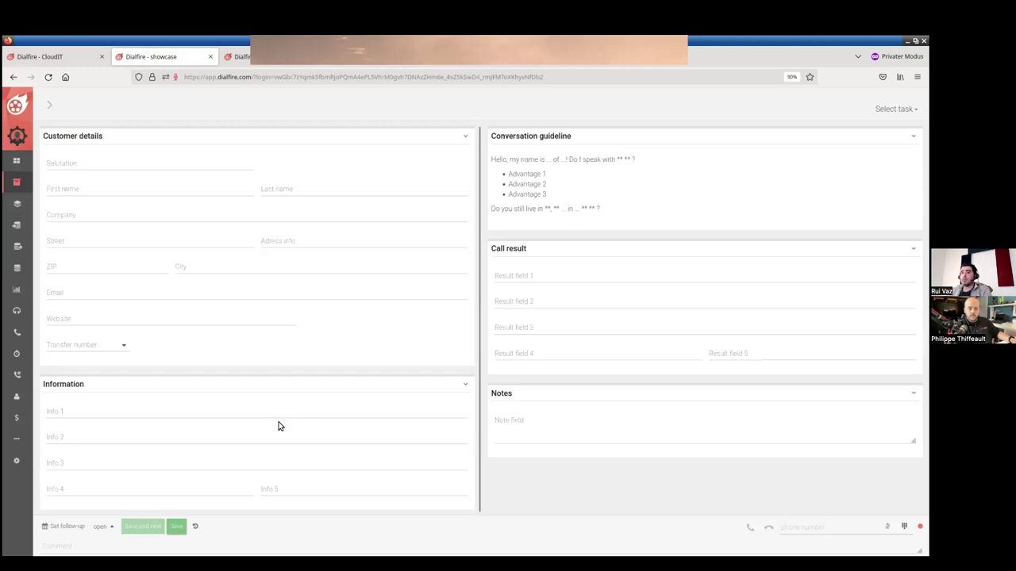
Step: Set the contact's status in the previewed form to "follow up personally"
{"action": "left_click", "coordinate": [113, 526]}
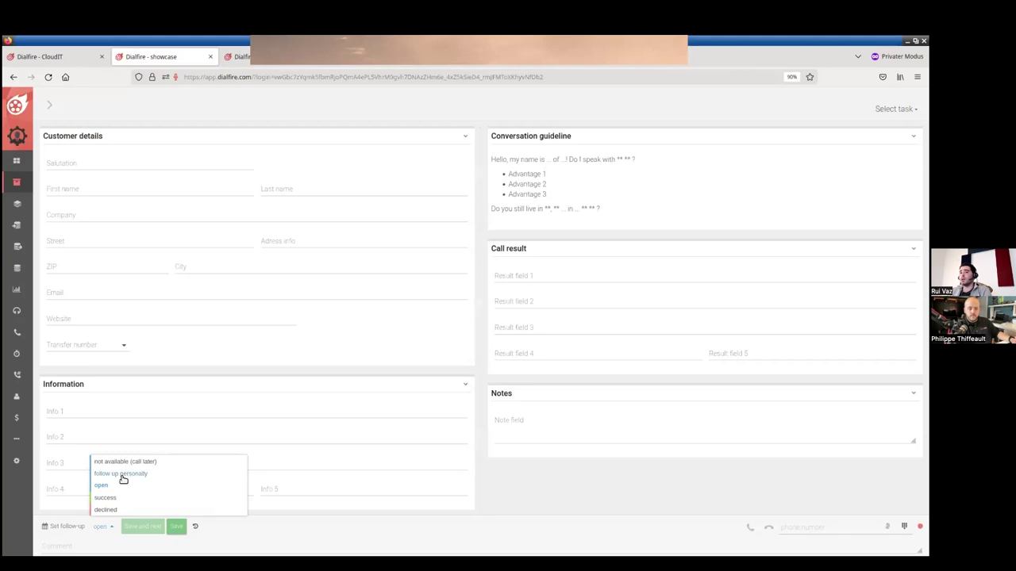
{"action": "left_click", "coordinate": [122, 479]}
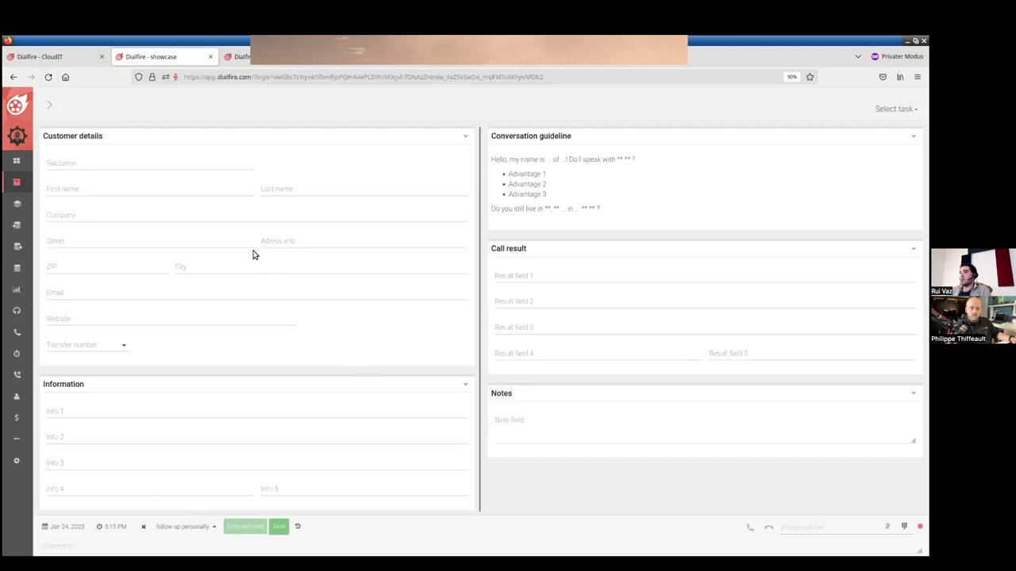
Step: Review the previewed form's customer detail fields and the advantages and closing question in the conversation guideline
{"action": "left_click", "coordinate": [175, 193]}
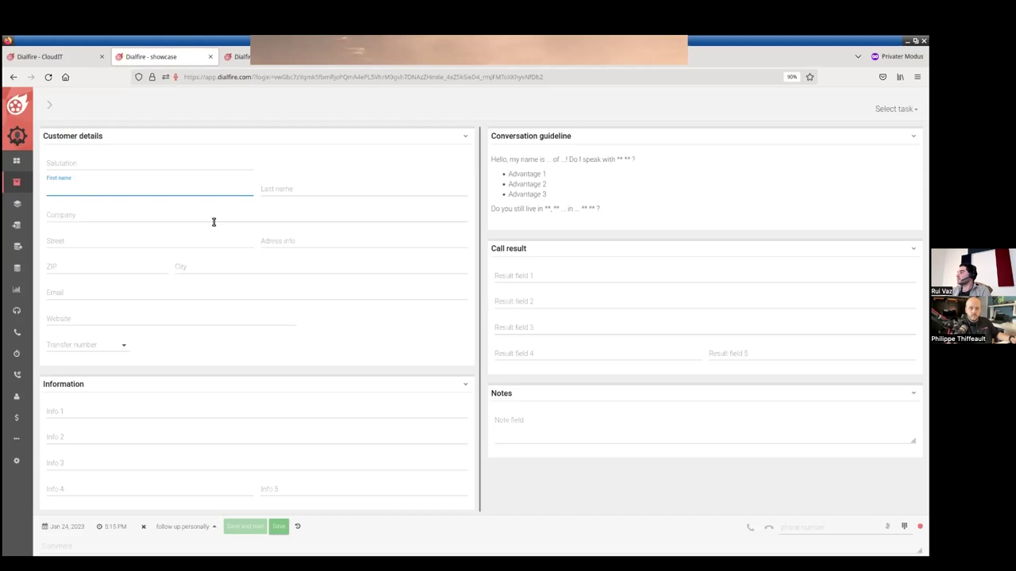
{"action": "left_click", "coordinate": [340, 216]}
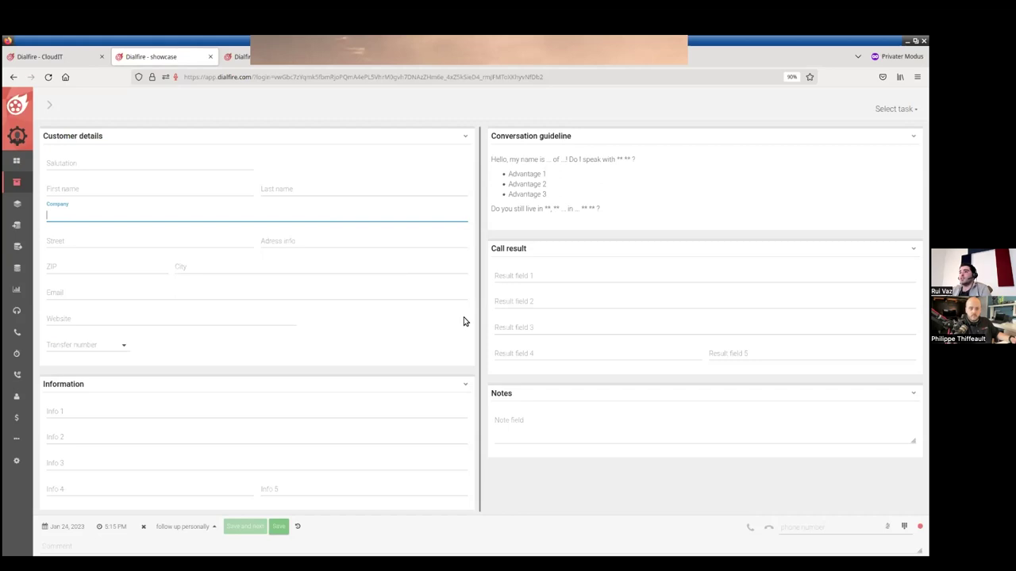
{"action": "left_click", "coordinate": [266, 140]}
{"action": "left_click", "coordinate": [295, 143]}
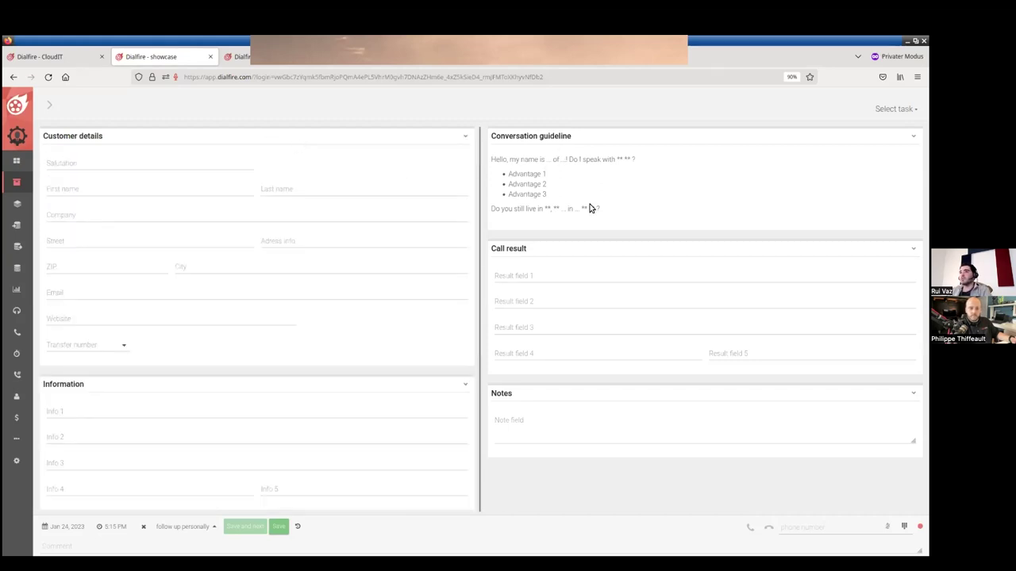
{"action": "left_click_drag", "start_coordinate": [612, 211], "coordinate": [519, 172]}
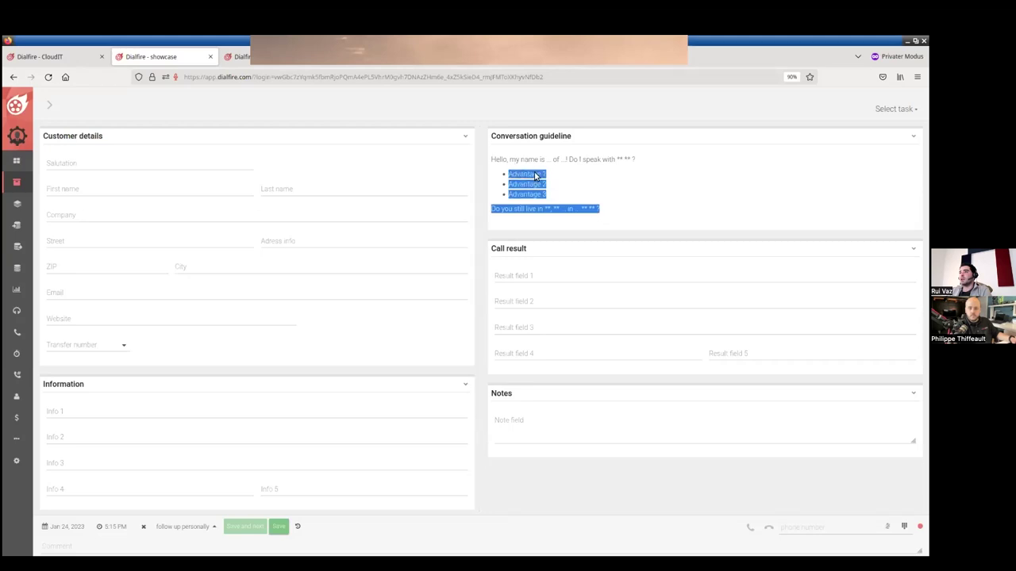
{"action": "left_click", "coordinate": [590, 187]}
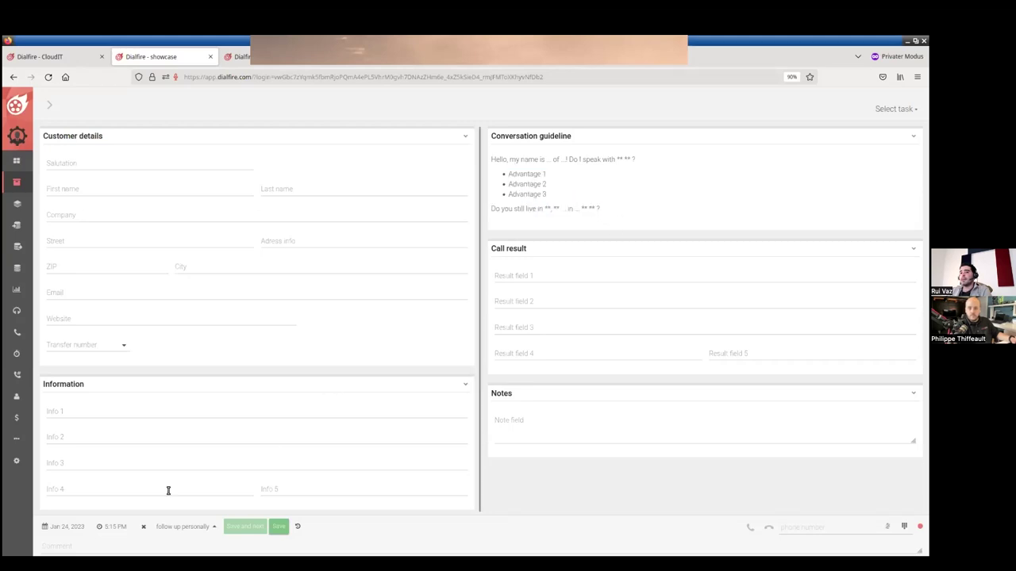
Step: Set the contact's status to "success" in the previewed form and return to the campaign preferences
{"action": "left_click", "coordinate": [184, 527]}
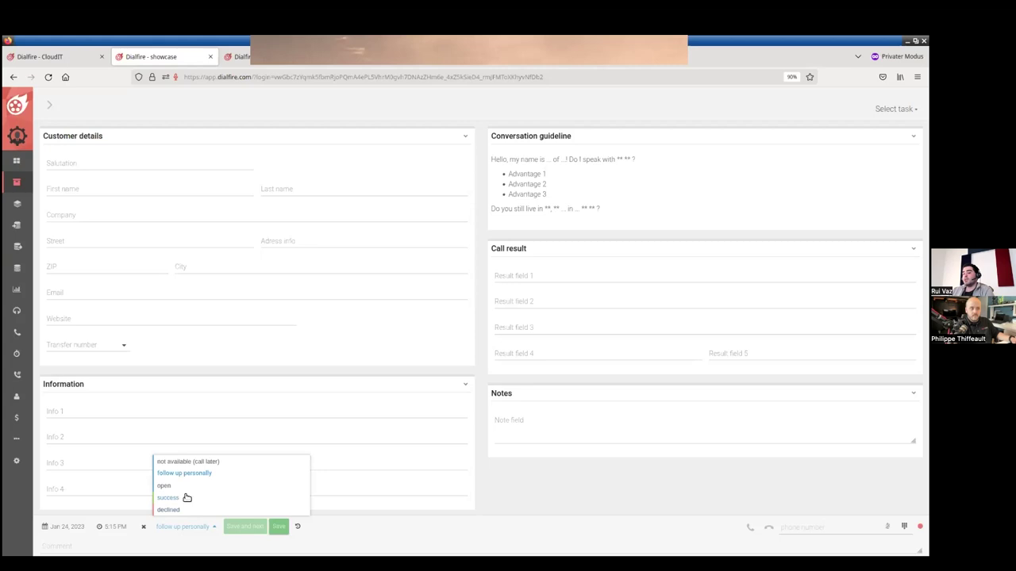
{"action": "left_click", "coordinate": [167, 497]}
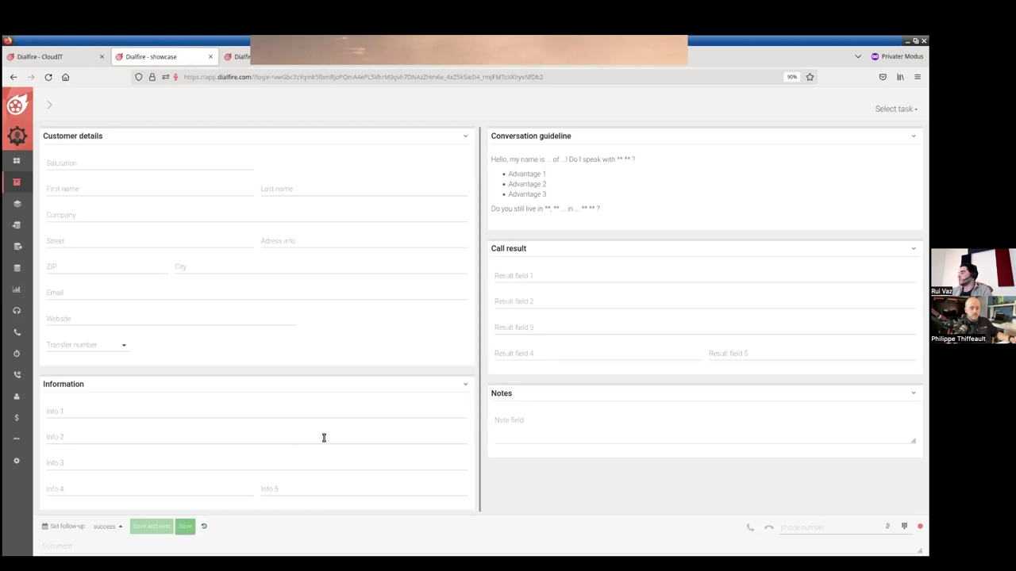
{"action": "left_click", "coordinate": [56, 113]}
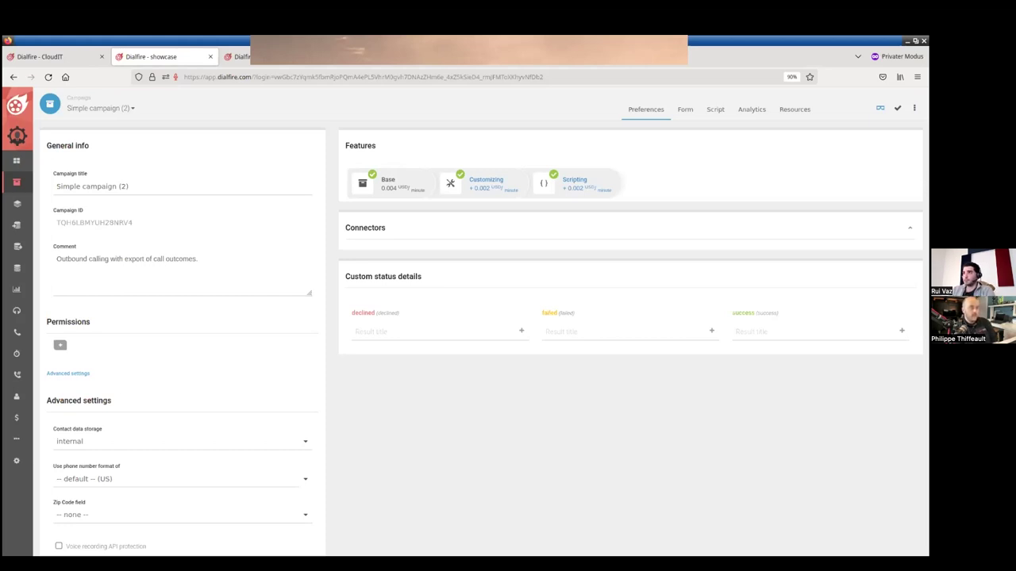
{"action": "left_click", "coordinate": [879, 107]}
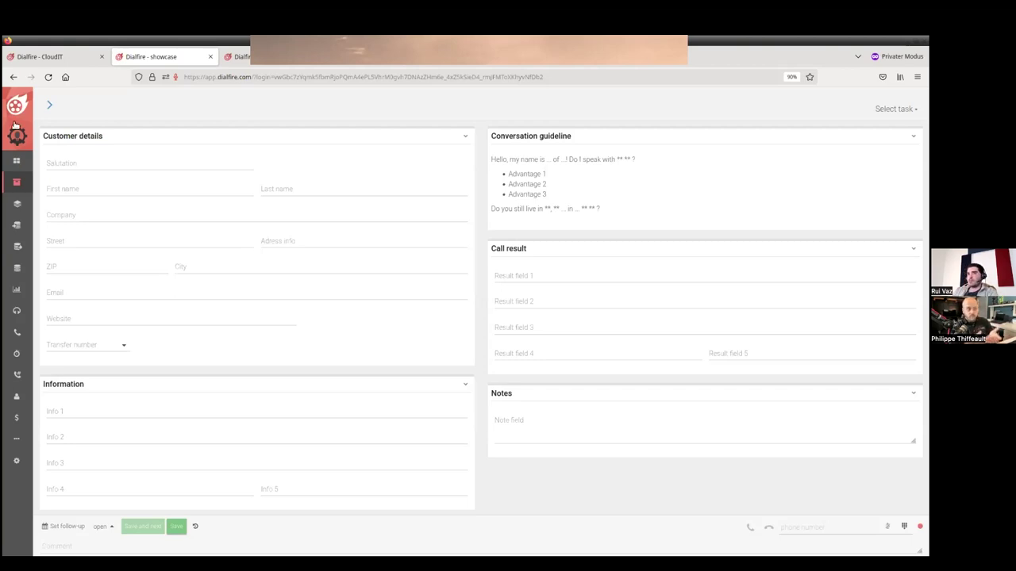
{"action": "left_click", "coordinate": [51, 105]}
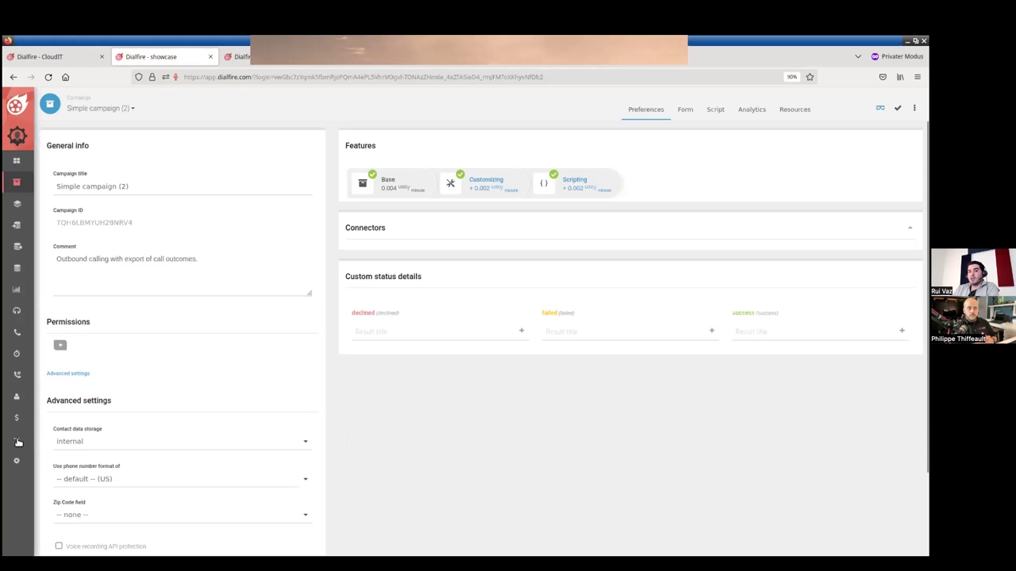
Step: Go to the Support area and open the external Dialfire Support-Portal
{"action": "mouse_move", "coordinate": [18, 442]}
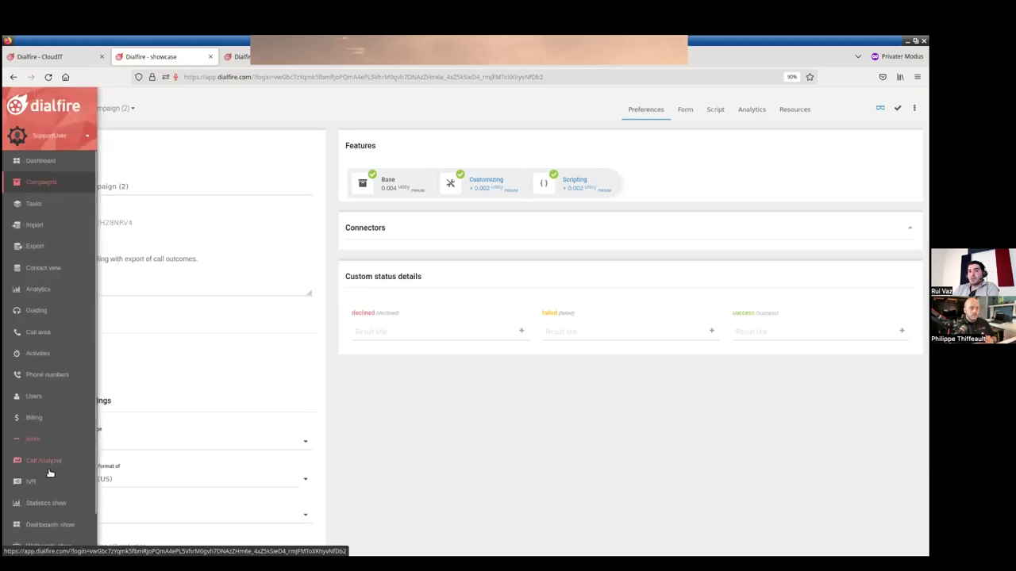
{"action": "scroll", "coordinate": [49, 473], "scroll_direction": "down", "scroll_amount": 1}
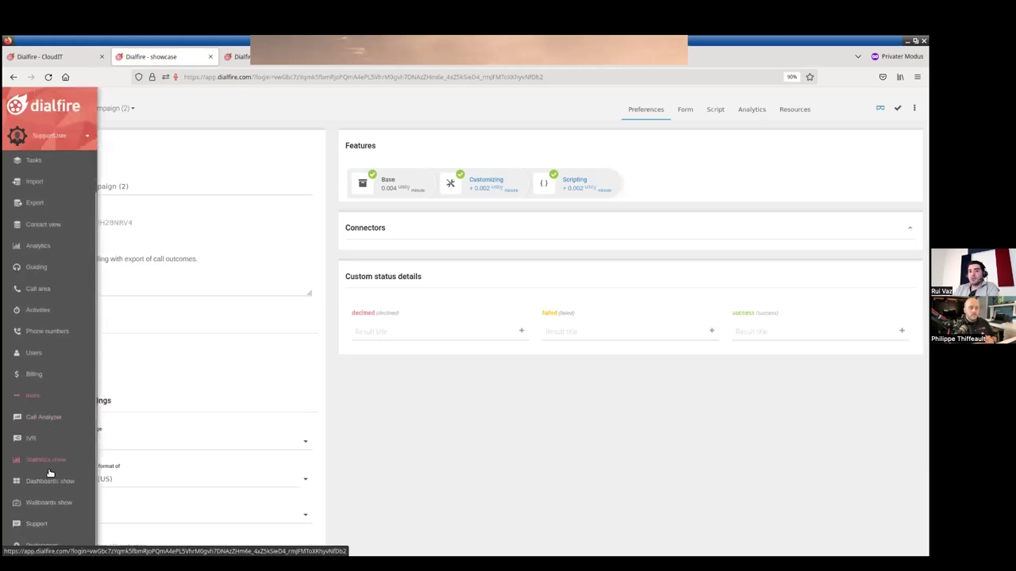
{"action": "left_click", "coordinate": [52, 522]}
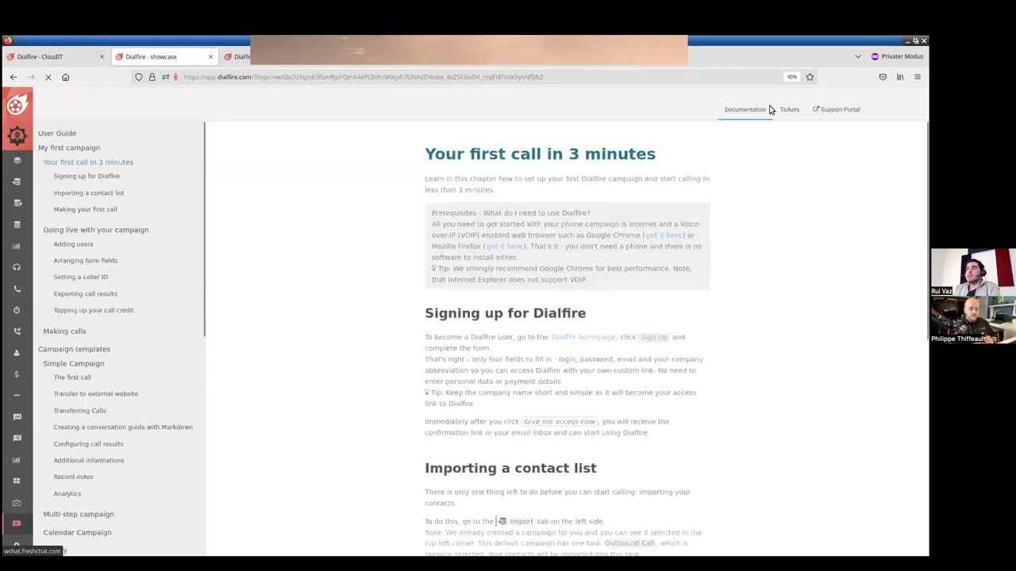
{"action": "left_click", "coordinate": [829, 109]}
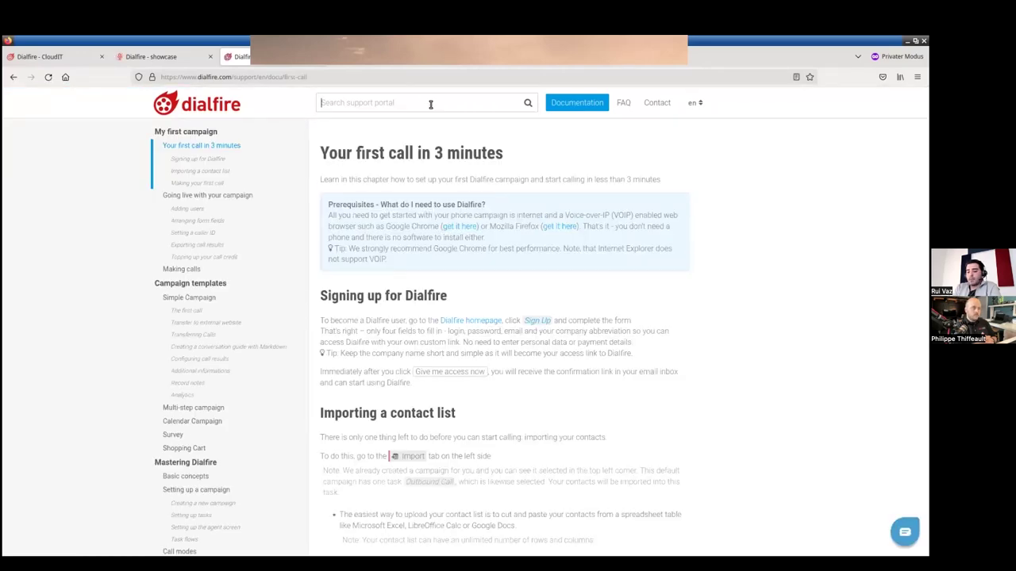
Step: Search the support portal for "sip tr" and open the FAQ article "Settings of the custom SIP trunk in Dialfire"
{"action": "type", "text": "sip"}
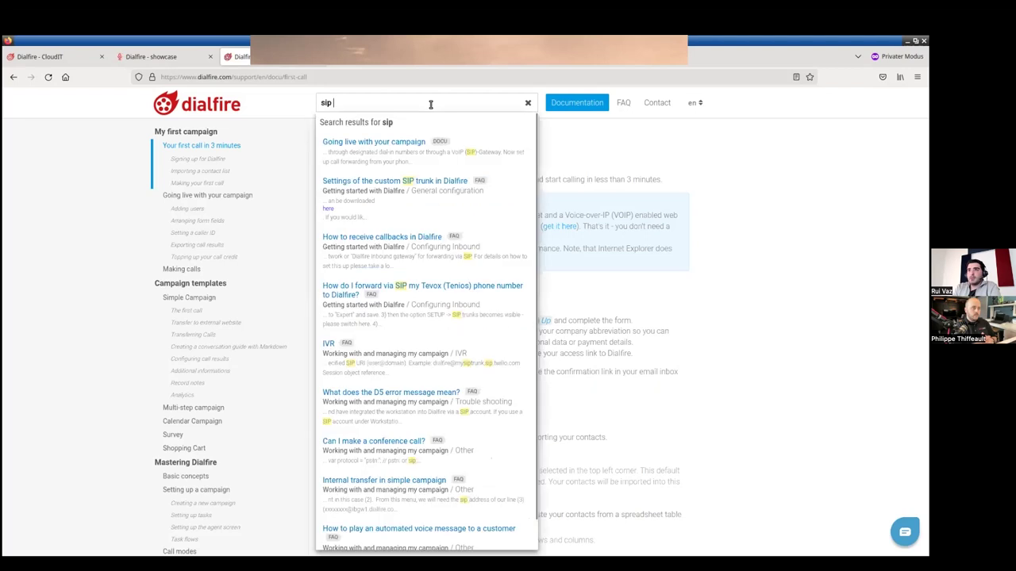
{"action": "type", "text": " tr"}
{"action": "left_click", "coordinate": [447, 155]}
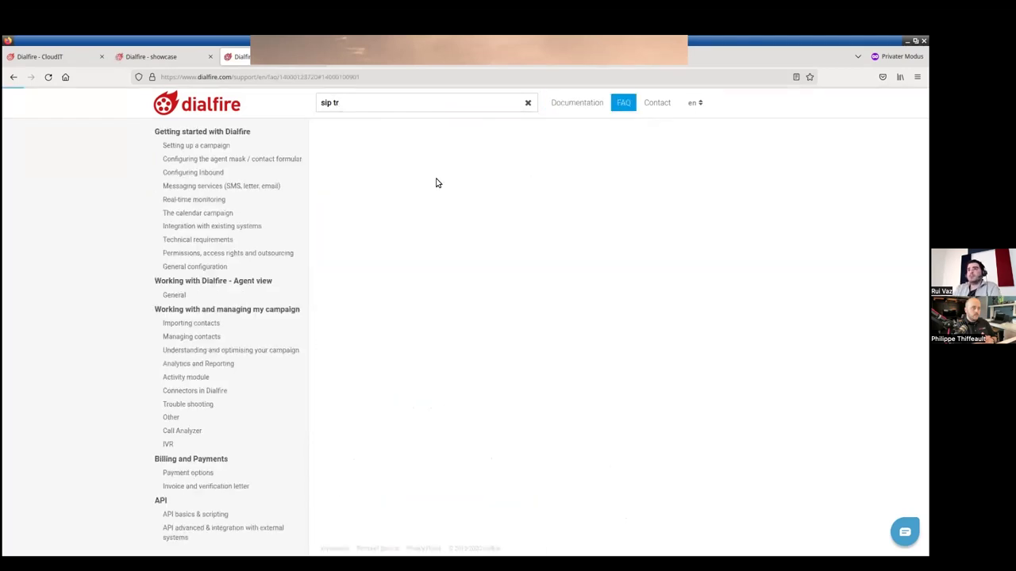
Step: Read the SIP trunk article's settings and highlight its note on digest authentication and registration
{"action": "scroll", "coordinate": [431, 243], "scroll_direction": "down", "scroll_amount": 10}
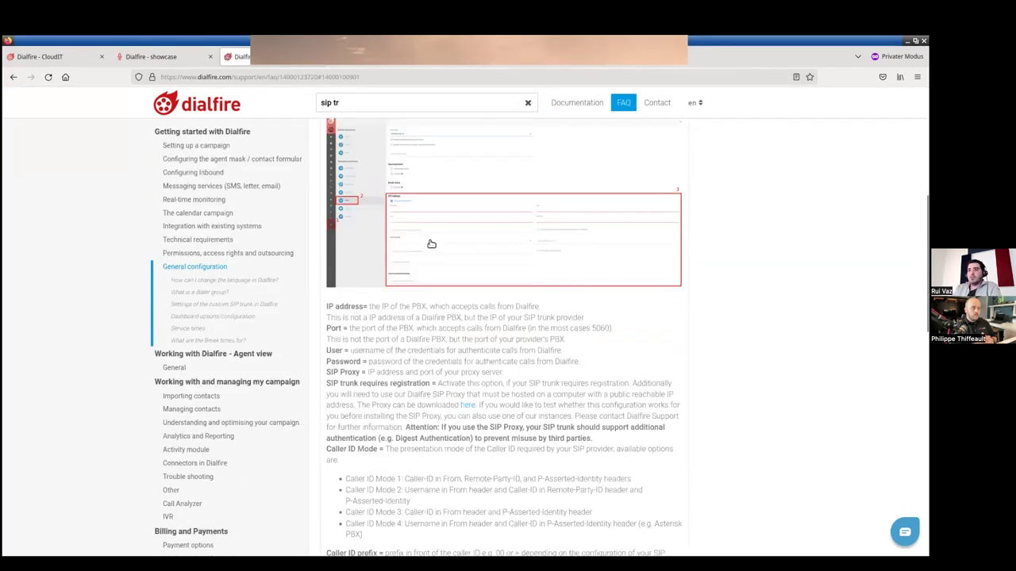
{"action": "scroll", "coordinate": [431, 244], "scroll_direction": "down", "scroll_amount": 8}
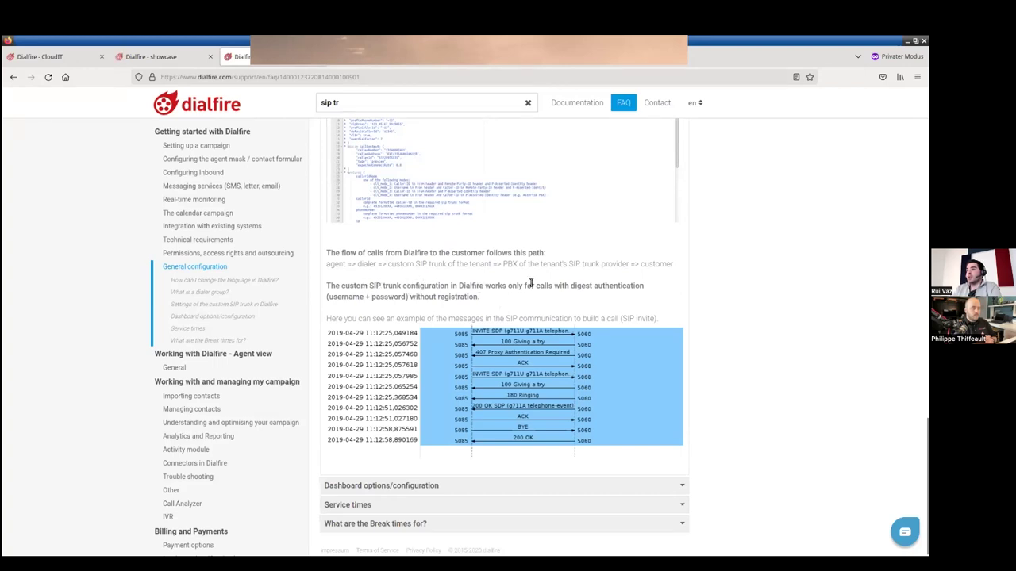
{"action": "left_click_drag", "start_coordinate": [561, 286], "coordinate": [645, 287]}
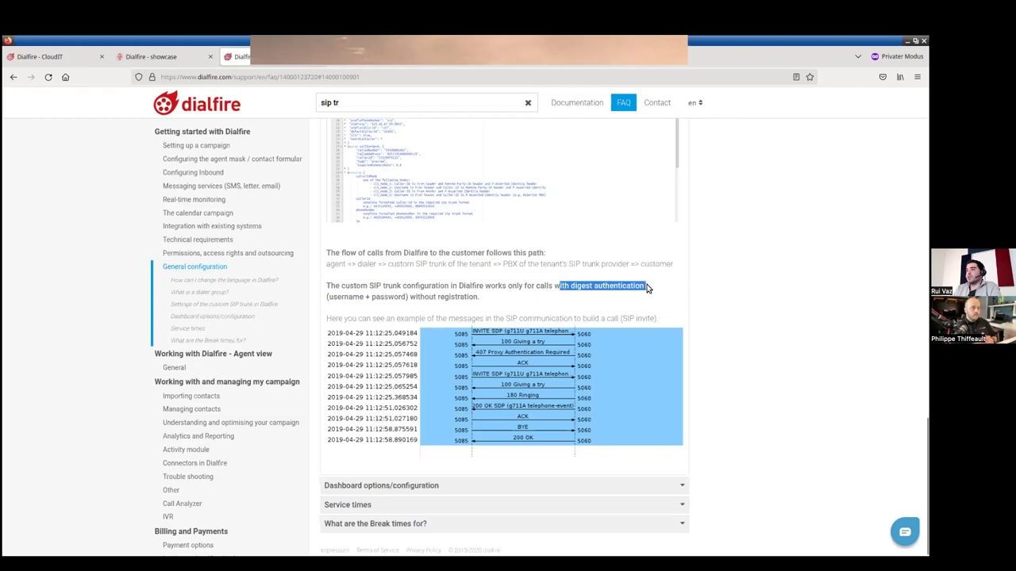
{"action": "left_click_drag", "start_coordinate": [411, 298], "coordinate": [479, 297]}
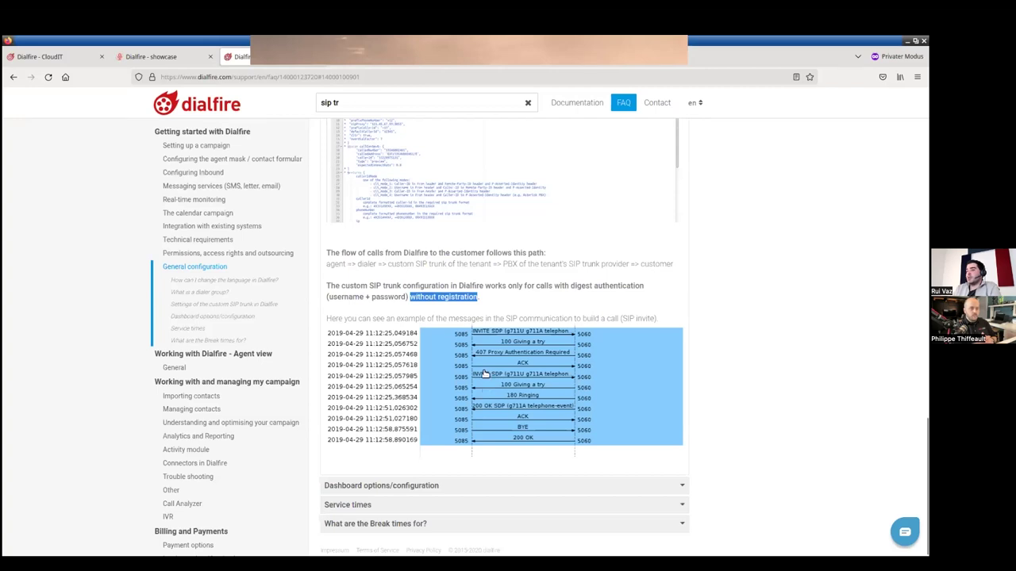
{"action": "left_click_drag", "start_coordinate": [489, 298], "coordinate": [377, 287]}
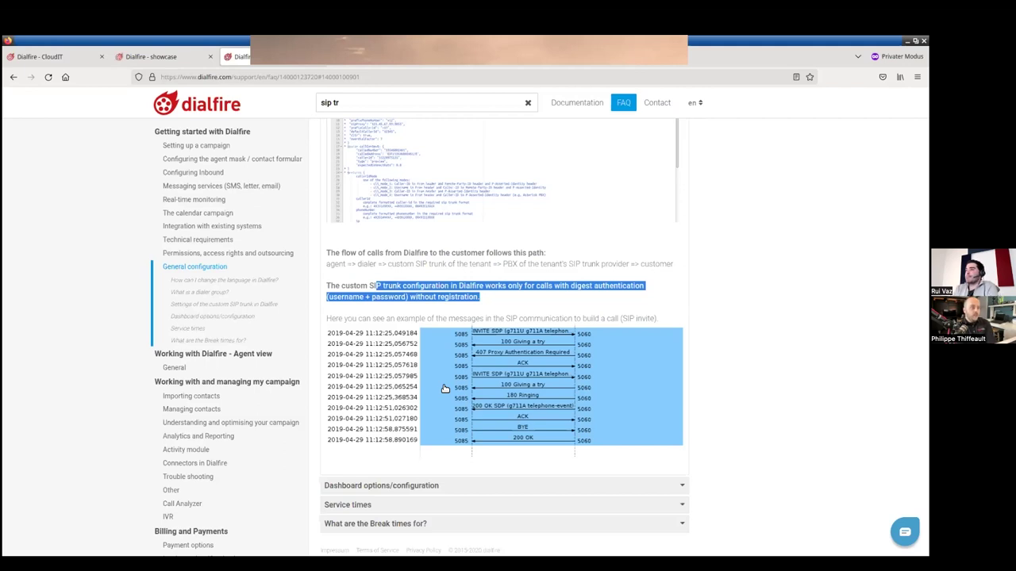
Step: Search the support portal for "requiremen" and open the FAQ article "What are the technical requirements of Dialfire, such as bandwidth, RAM?"
{"action": "left_click", "coordinate": [162, 57]}
{"action": "mouse_move", "coordinate": [26, 410]}
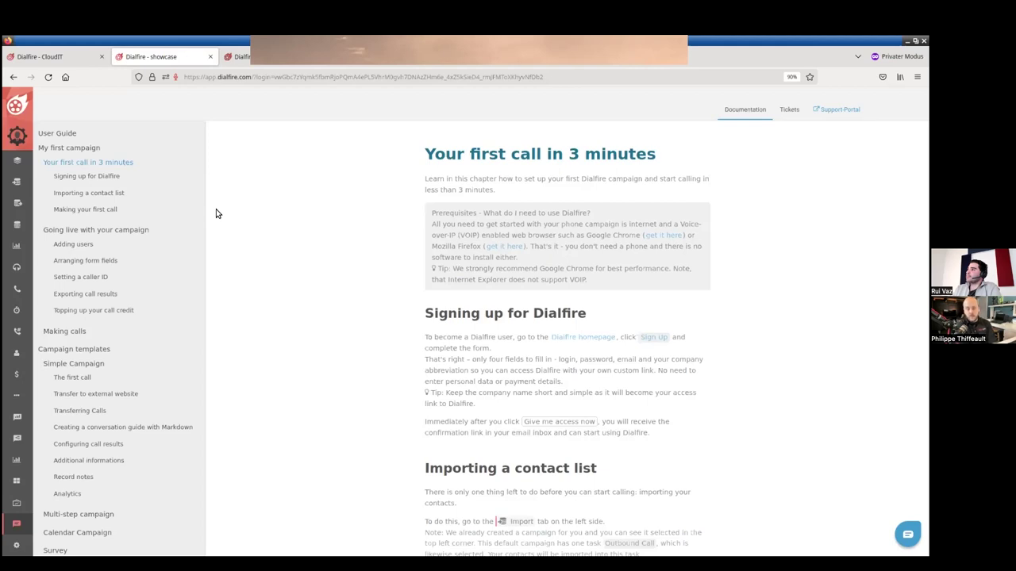
{"action": "left_click", "coordinate": [270, 62]}
{"action": "left_click", "coordinate": [371, 102]}
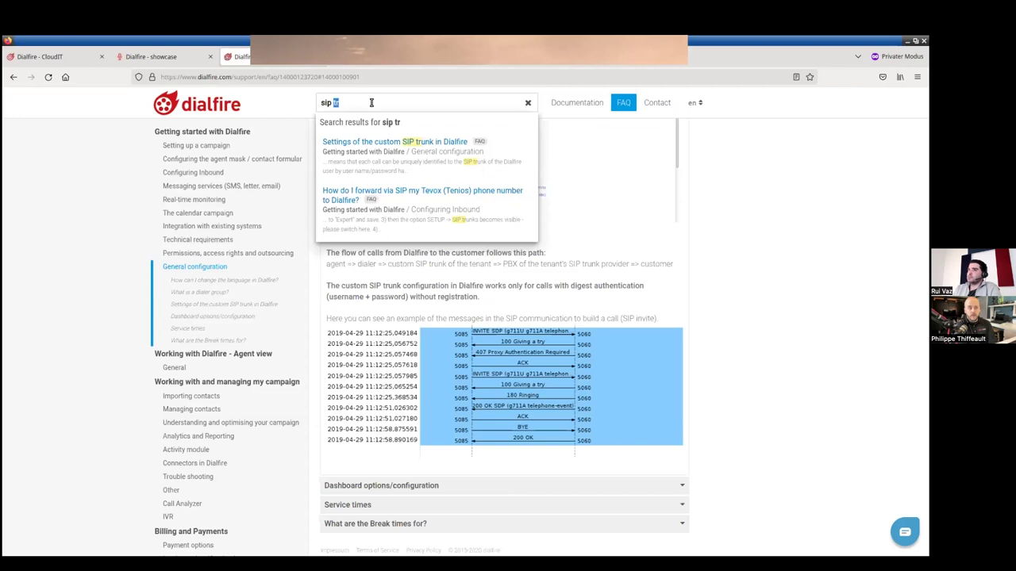
{"action": "triple_click", "coordinate": [370, 102]}
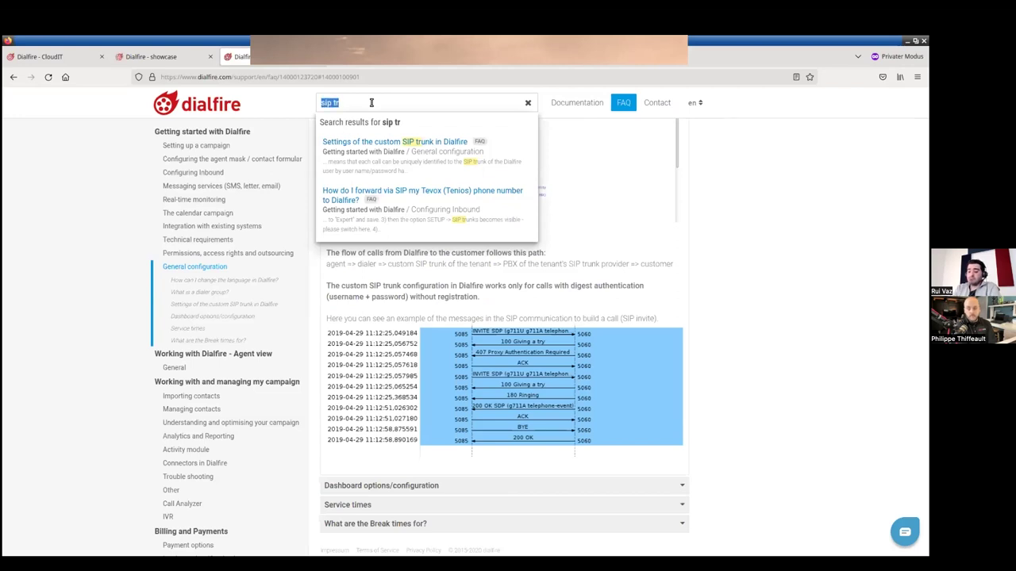
{"action": "type", "text": "requir"}
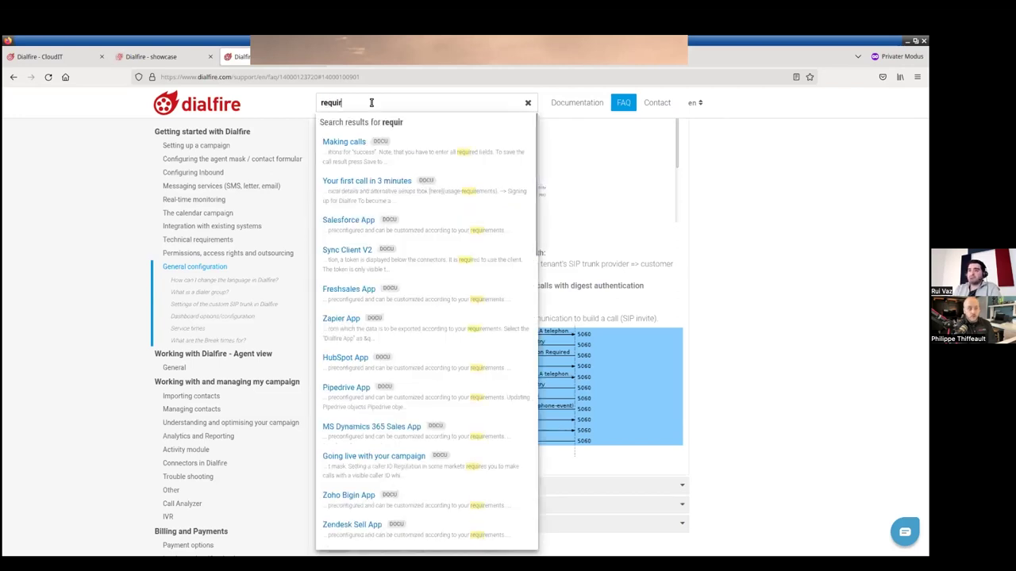
{"action": "scroll", "coordinate": [394, 298], "scroll_direction": "down", "scroll_amount": 10}
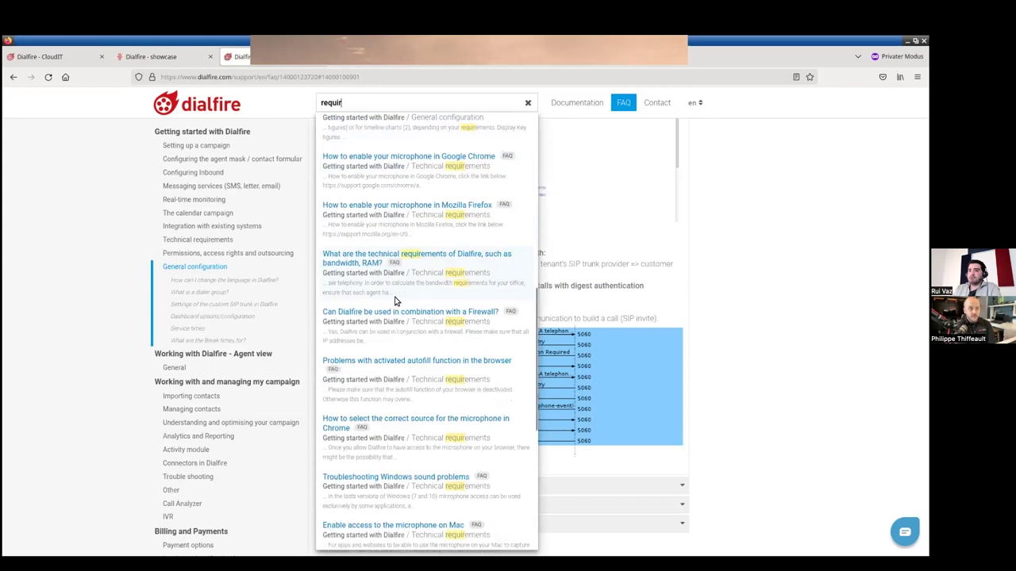
{"action": "scroll", "coordinate": [394, 300], "scroll_direction": "down", "scroll_amount": 3}
{"action": "type", "text": "emen"}
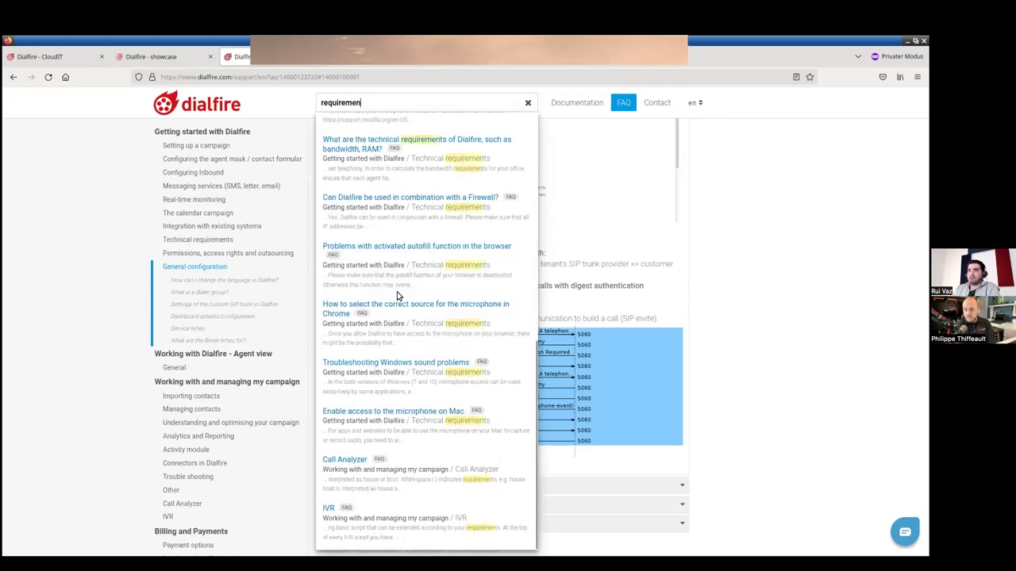
{"action": "left_click", "coordinate": [407, 165]}
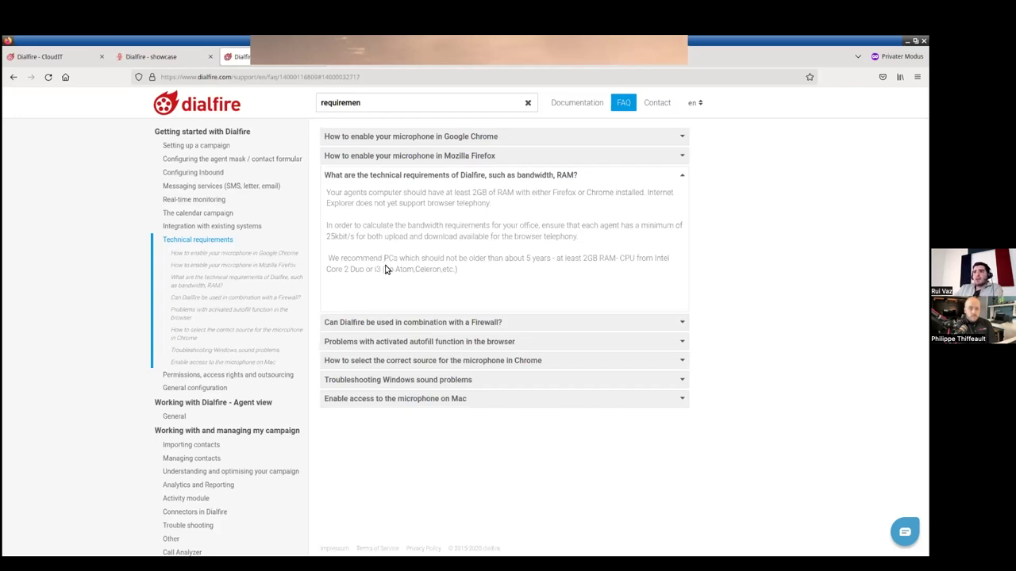
Step: Read the technical requirements and highlight the 2GB RAM, Intel Core 2 Duo or i3, and 25kbit/s bandwidth passages
{"action": "left_click", "coordinate": [579, 258], "text": "shift"}
{"action": "left_click_drag", "start_coordinate": [580, 258], "coordinate": [649, 258]}
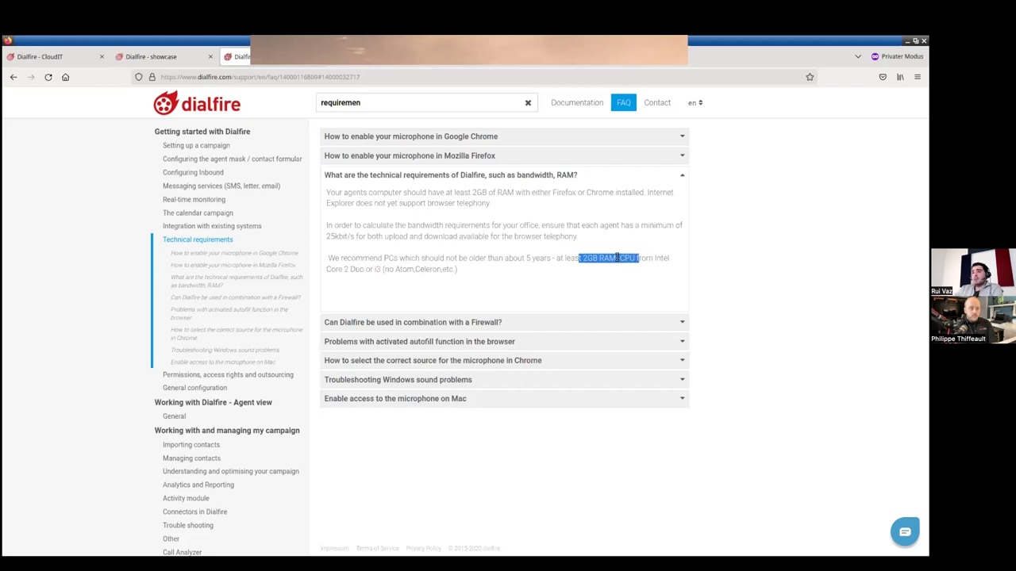
{"action": "left_click_drag", "start_coordinate": [649, 258], "coordinate": [382, 264]}
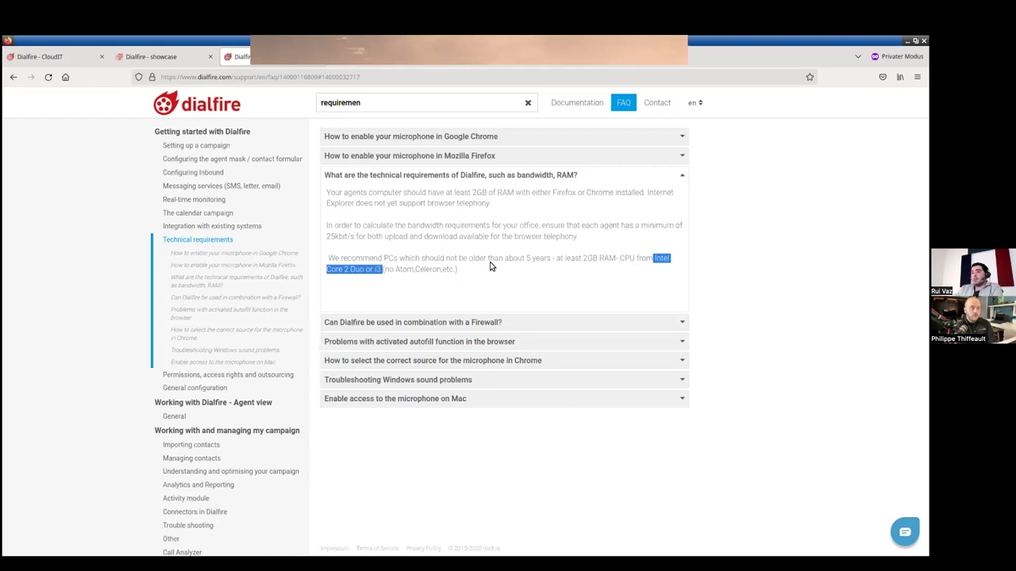
{"action": "left_click", "coordinate": [540, 240]}
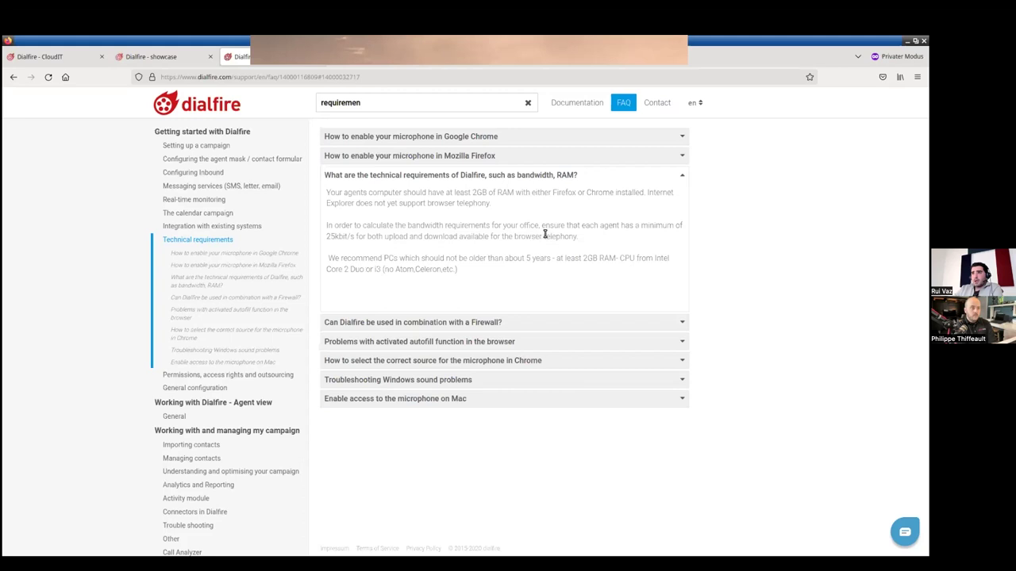
{"action": "left_click_drag", "start_coordinate": [327, 236], "coordinate": [467, 233]}
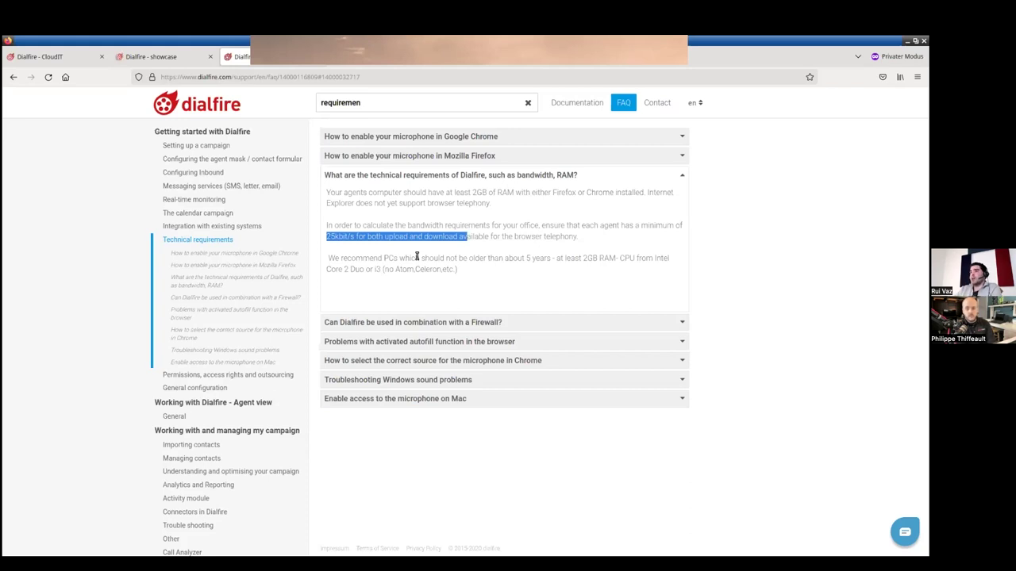
Step: Revisit the technical requirements article, clear the bandwidth highlight and review the paragraph on recommended PCs
{"action": "left_click", "coordinate": [176, 62]}
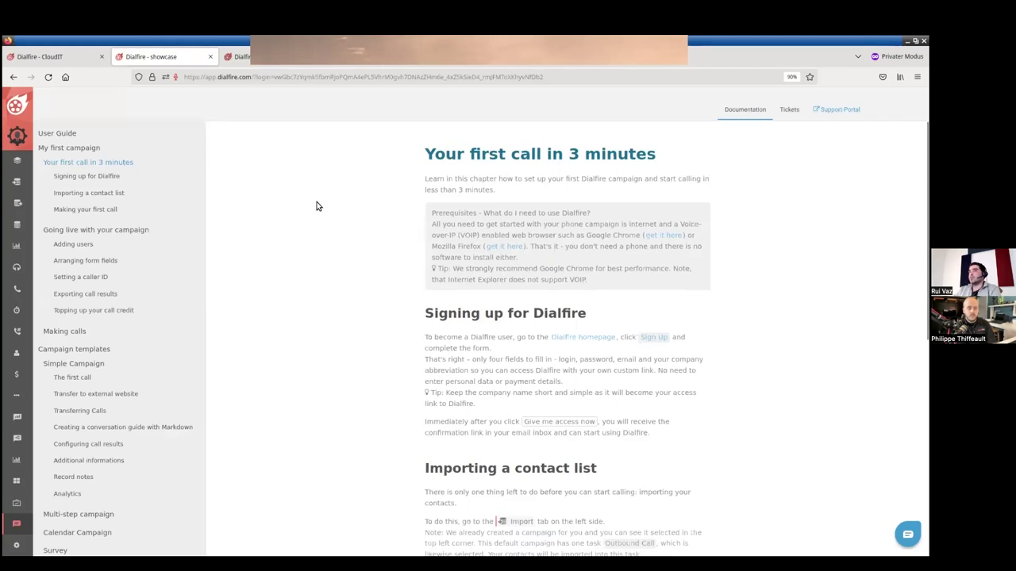
{"action": "left_click", "coordinate": [290, 49]}
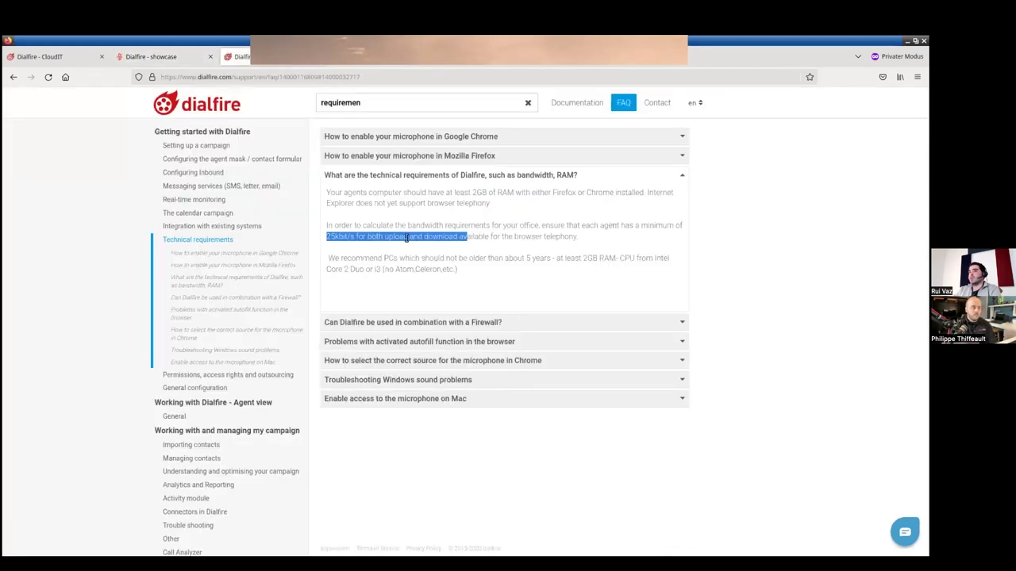
{"action": "left_click", "coordinate": [515, 237]}
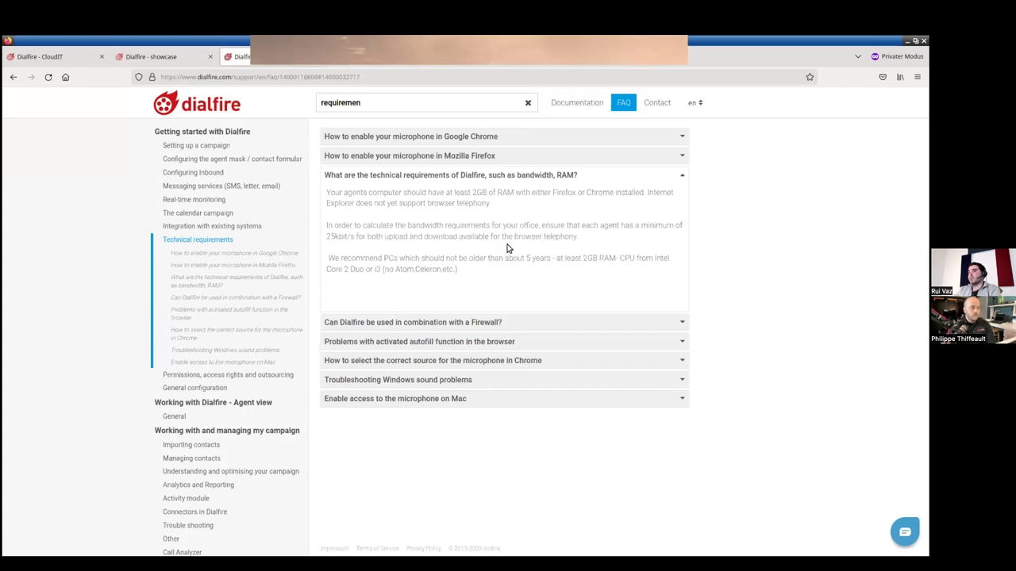
{"action": "left_click_drag", "start_coordinate": [338, 263], "coordinate": [492, 274]}
{"action": "left_click", "coordinate": [490, 273]}
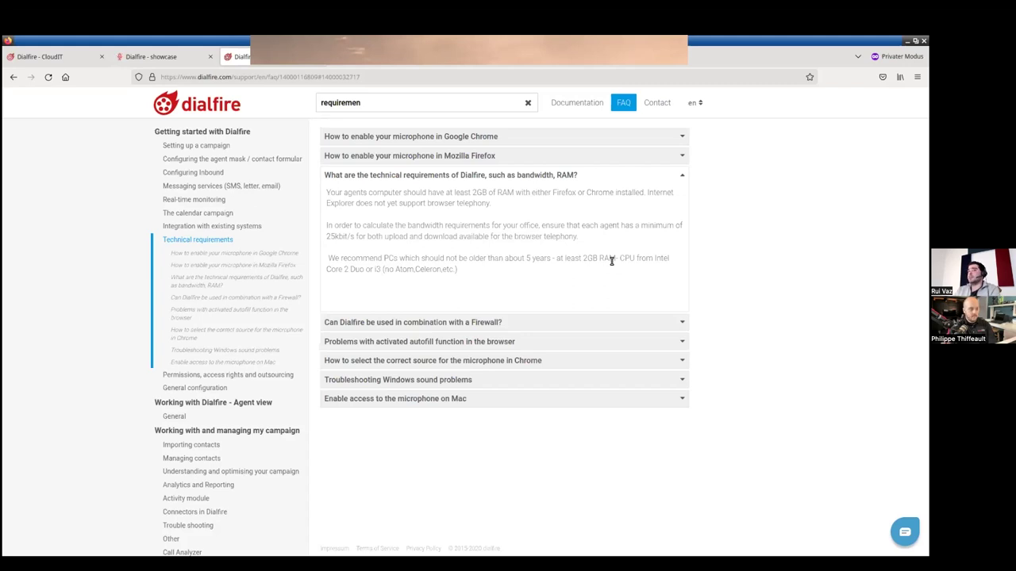
Step: Return to the Dialfire showcase, dismiss the pop-up notification and open the wallboards overview
{"action": "left_click", "coordinate": [169, 59]}
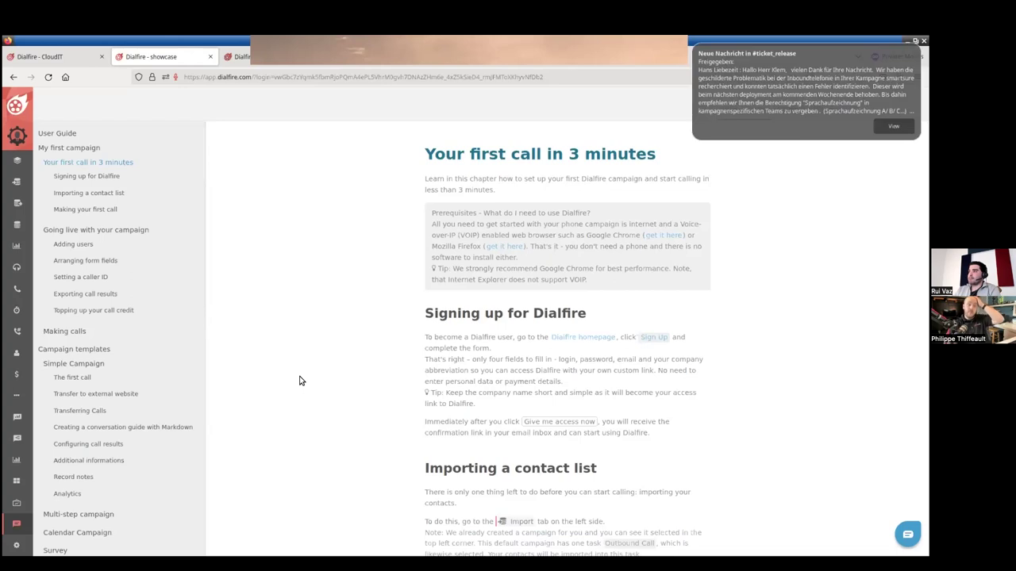
{"action": "left_click", "coordinate": [759, 126]}
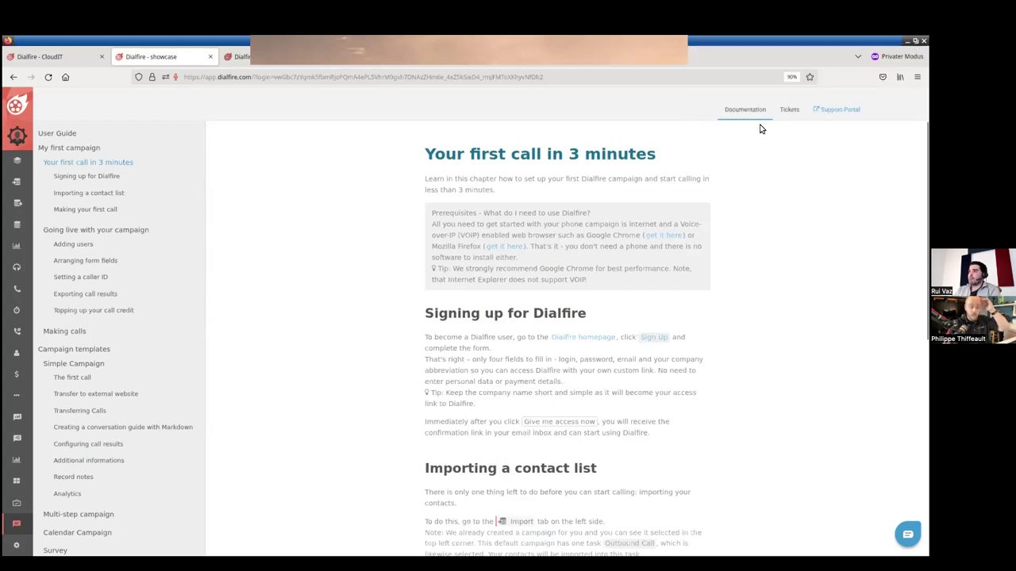
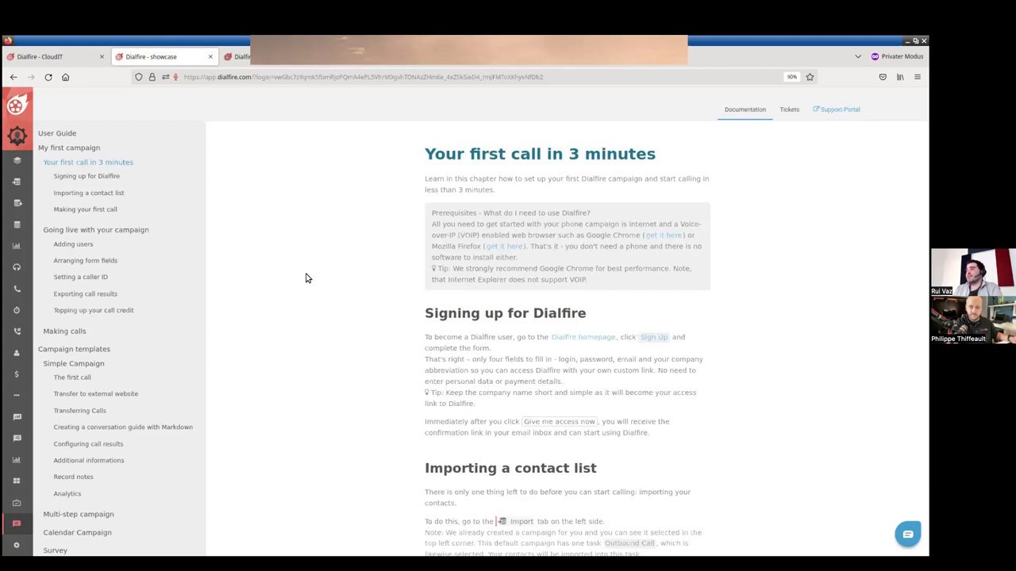
{"action": "mouse_move", "coordinate": [23, 347]}
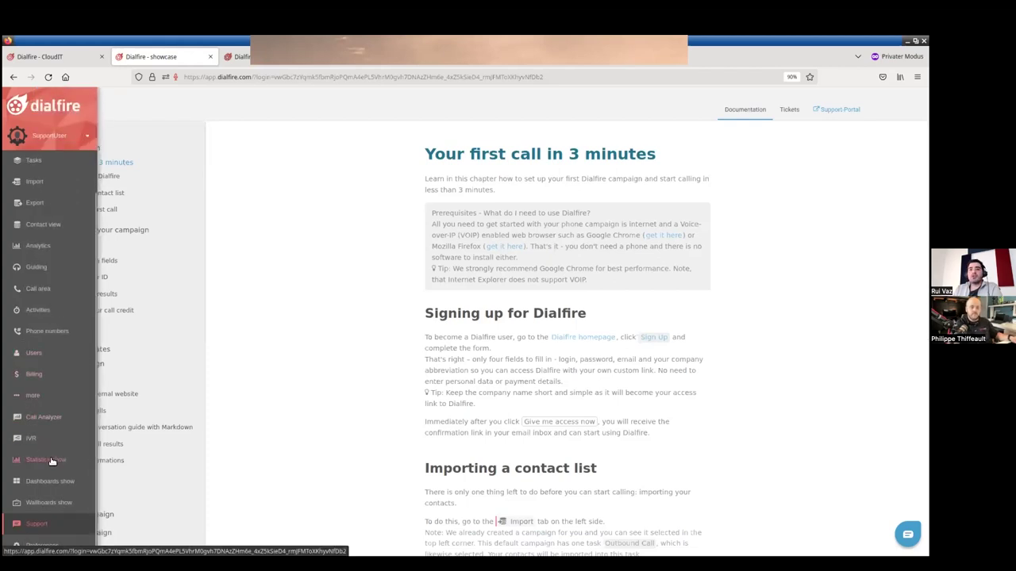
{"action": "left_click", "coordinate": [47, 503]}
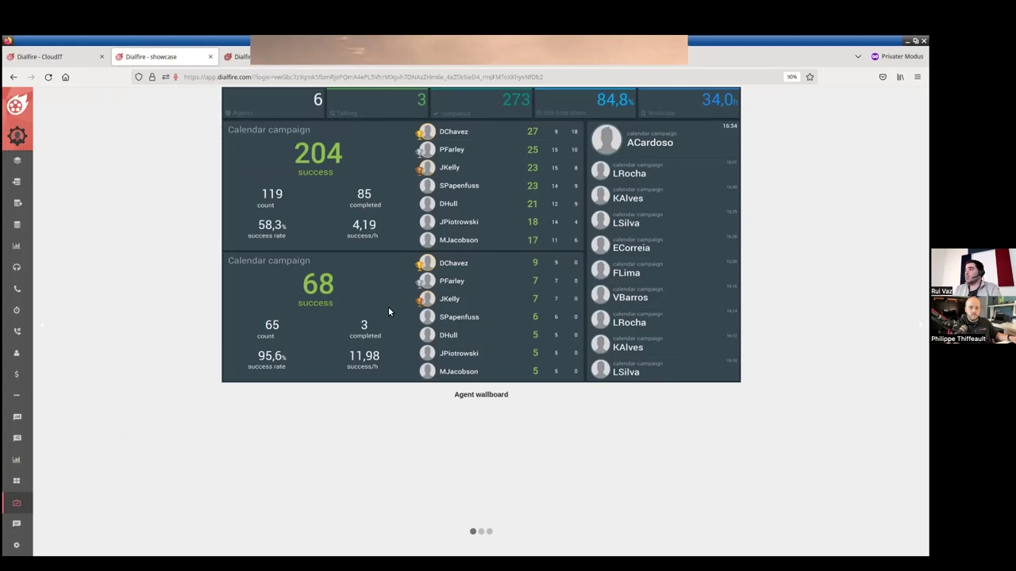
Step: Open the Guiding area of the simple campaign and check its Realtime and History views
{"action": "mouse_move", "coordinate": [18, 332]}
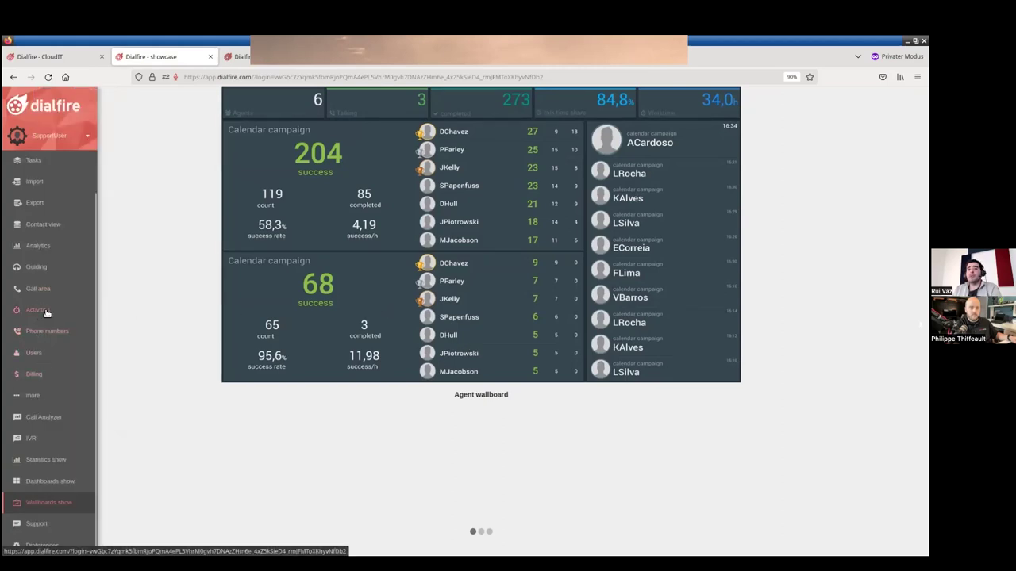
{"action": "left_click", "coordinate": [40, 268]}
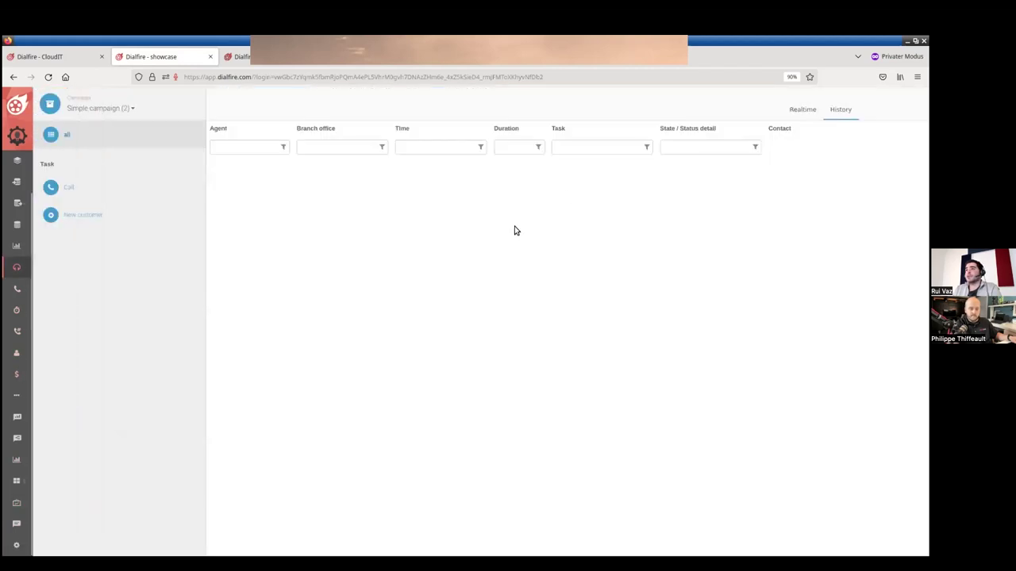
{"action": "left_click", "coordinate": [804, 111]}
{"action": "left_click", "coordinate": [840, 110]}
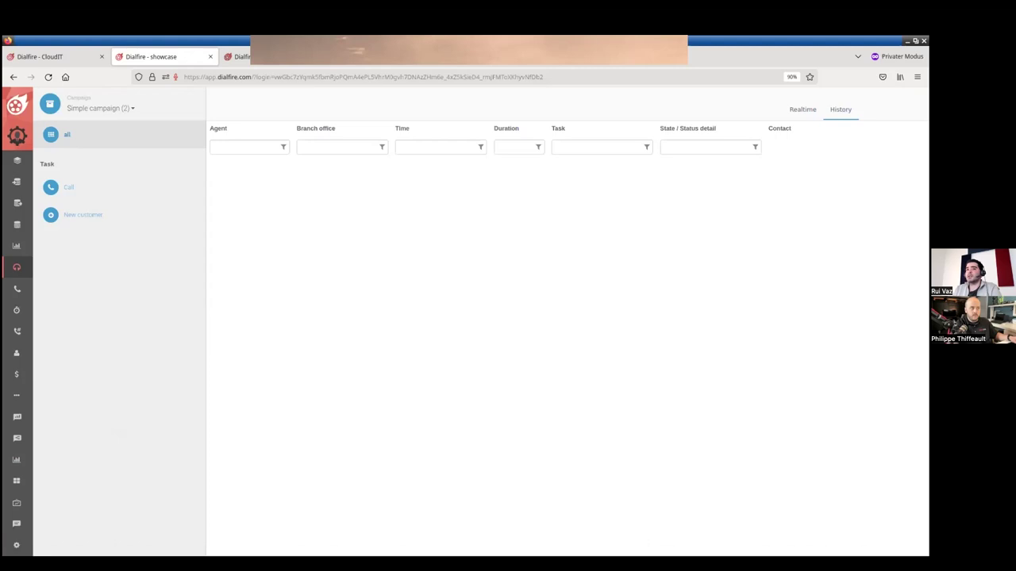
Step: Review the Agent wallboard example again and open the dashboards overview showing General Overview
{"action": "mouse_move", "coordinate": [48, 505]}
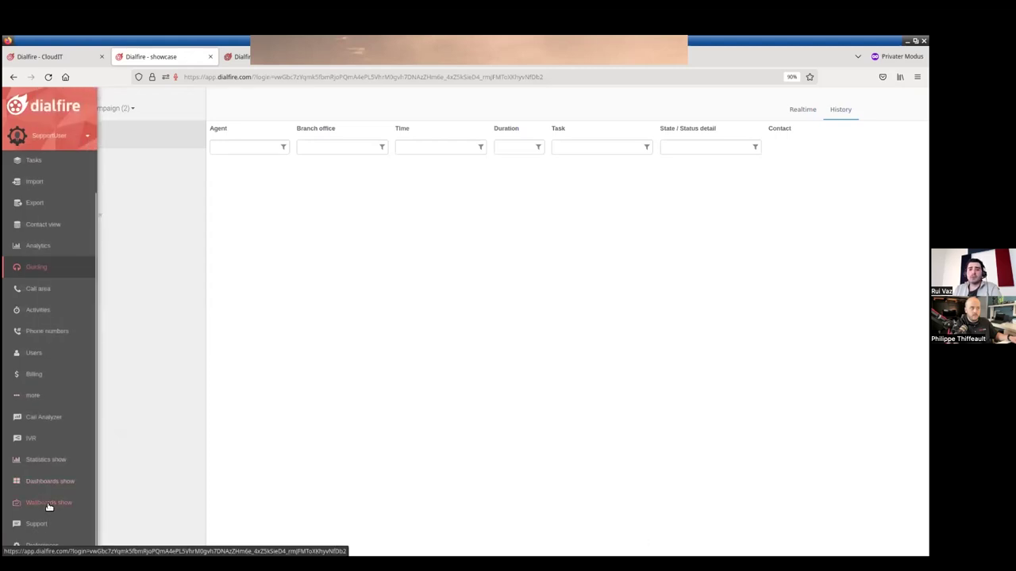
{"action": "left_click", "coordinate": [48, 504]}
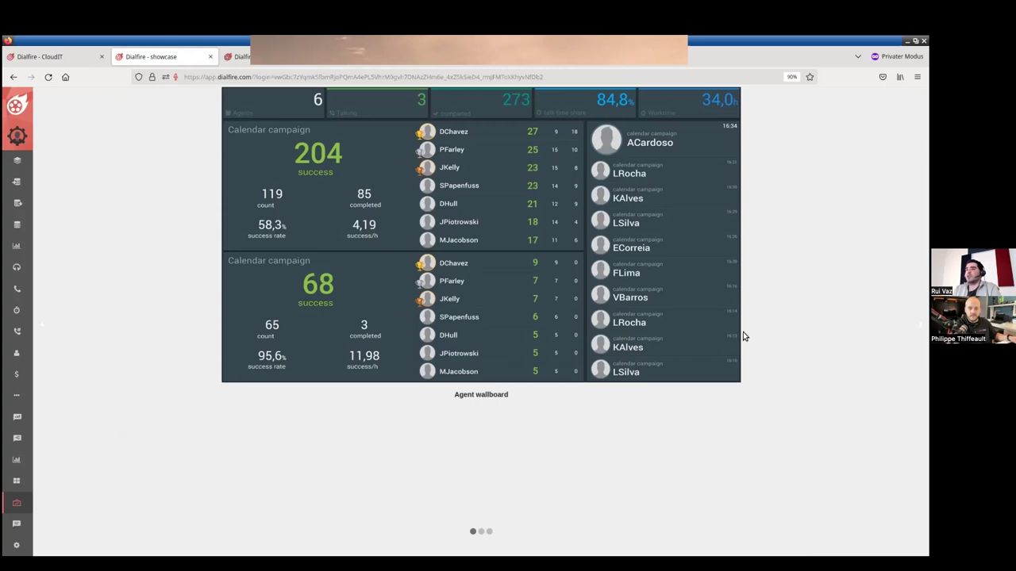
{"action": "left_click", "coordinate": [14, 483]}
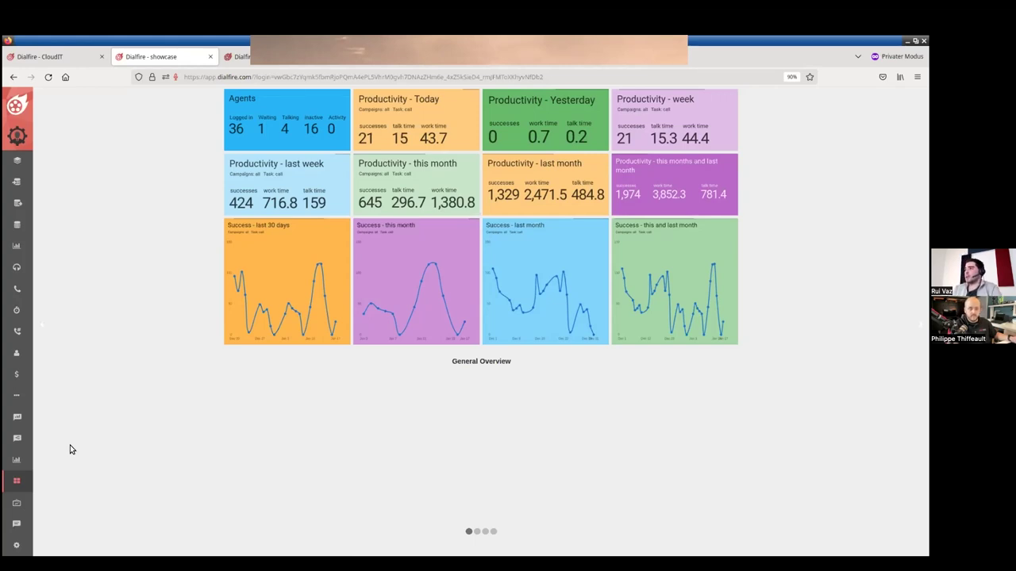
Step: Open the statistics overview and browse the example reports from Activities Statistic through to Inbound Statistic
{"action": "left_click", "coordinate": [35, 460]}
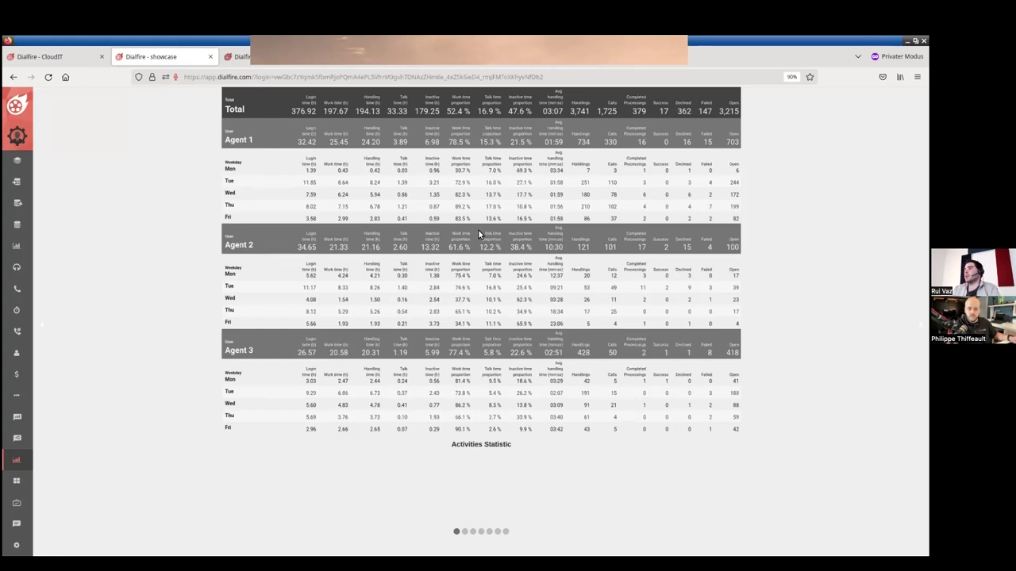
{"action": "mouse_move", "coordinate": [919, 324]}
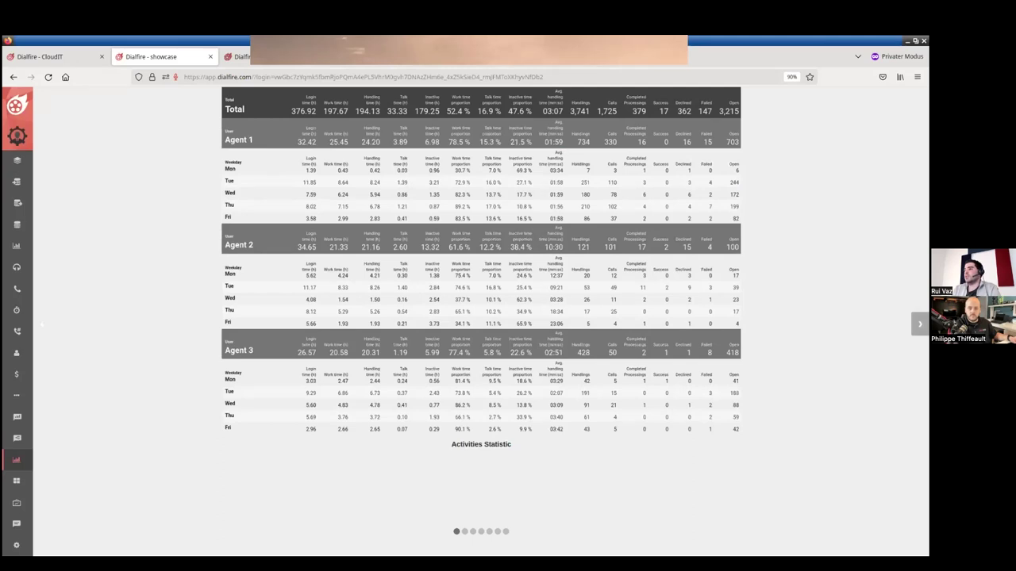
{"action": "left_click", "coordinate": [920, 323]}
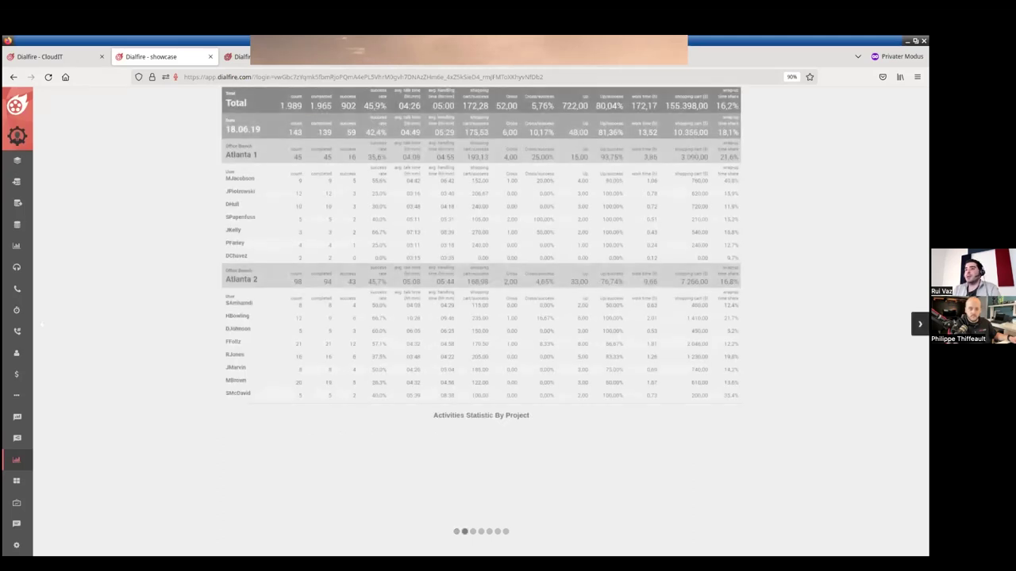
{"action": "left_click", "coordinate": [920, 324]}
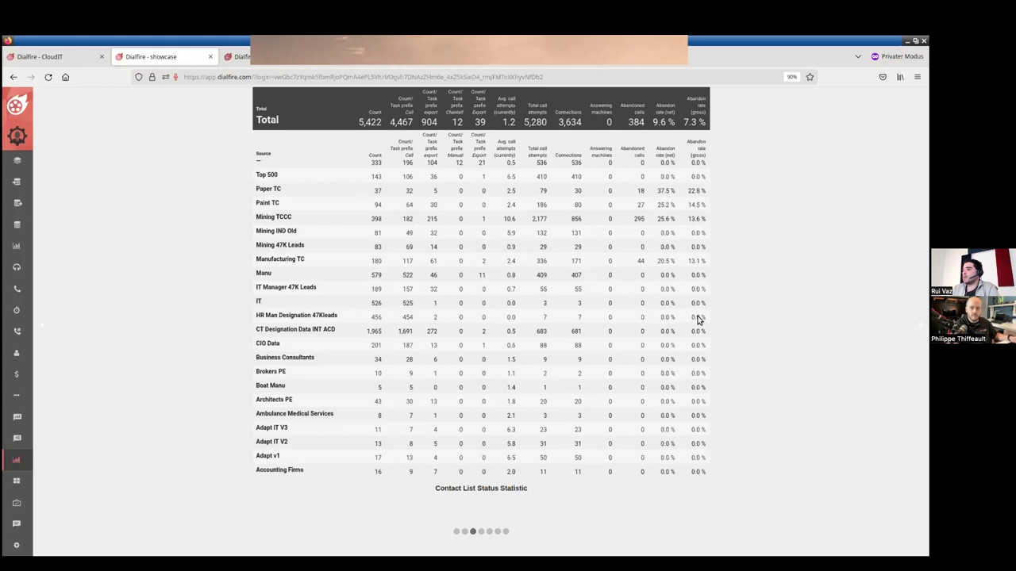
{"action": "left_click", "coordinate": [920, 323]}
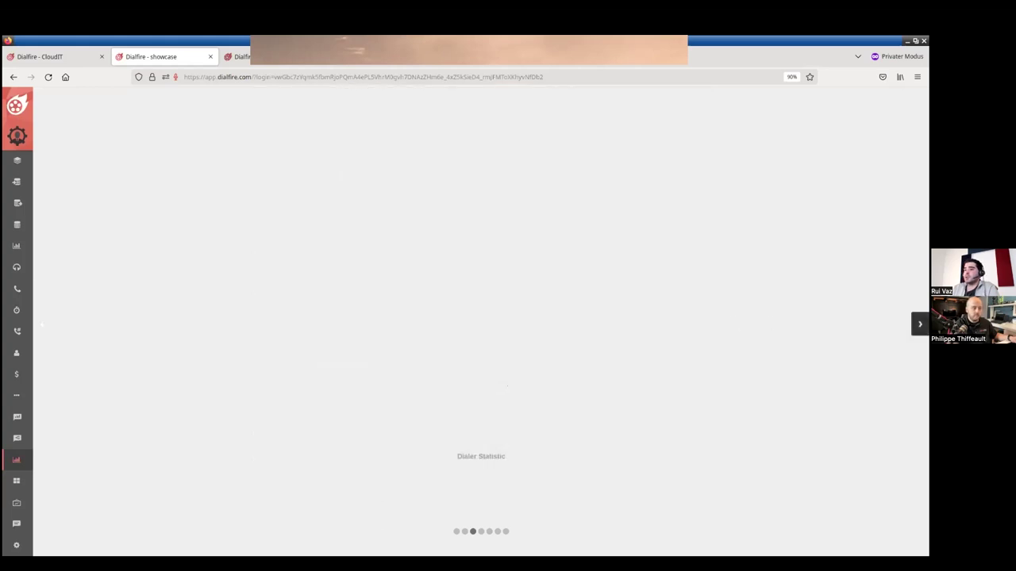
{"action": "left_click", "coordinate": [920, 324]}
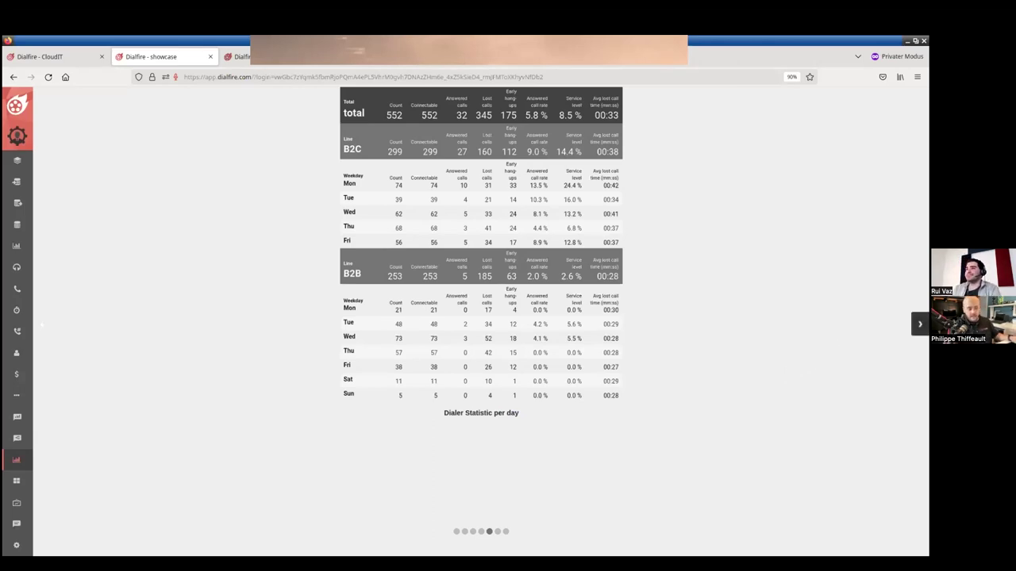
{"action": "left_click", "coordinate": [919, 323]}
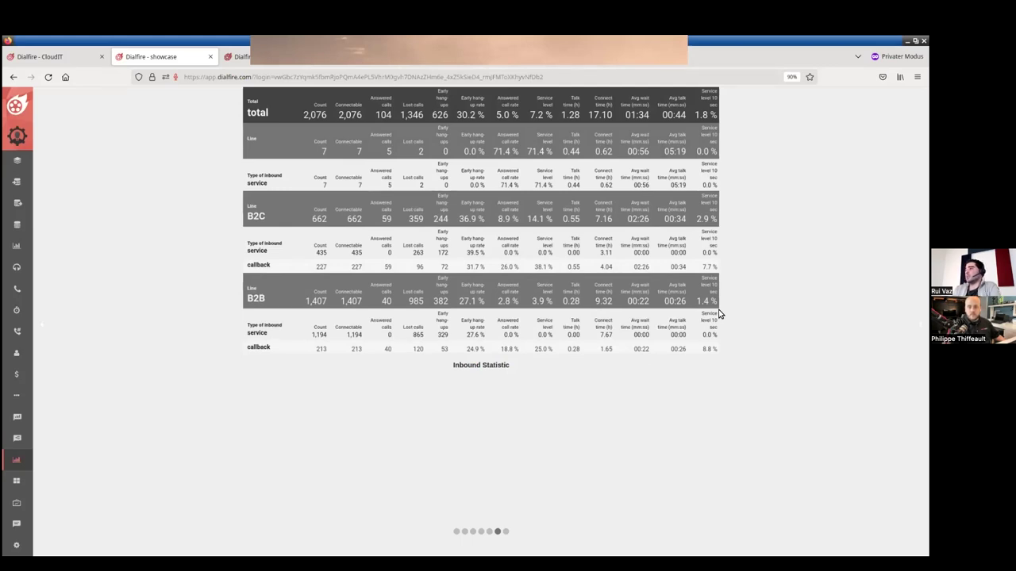
Step: Open the Call area with the simple campaign's task list
{"action": "mouse_move", "coordinate": [25, 350]}
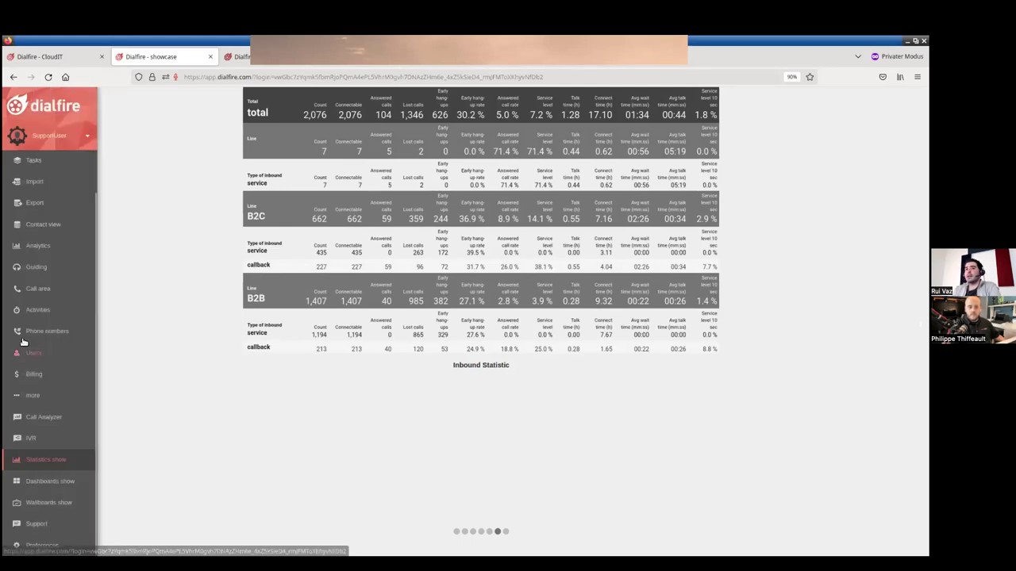
{"action": "left_click", "coordinate": [38, 292]}
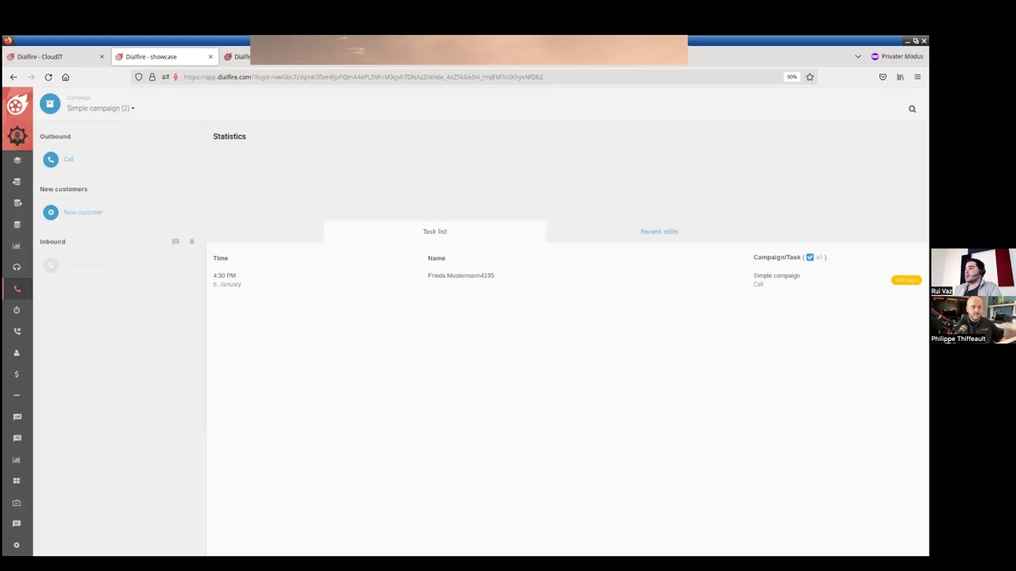
Step: Open the Call task of the simple campaign and check its assigned caller ID line options and its script
{"action": "mouse_move", "coordinate": [24, 198]}
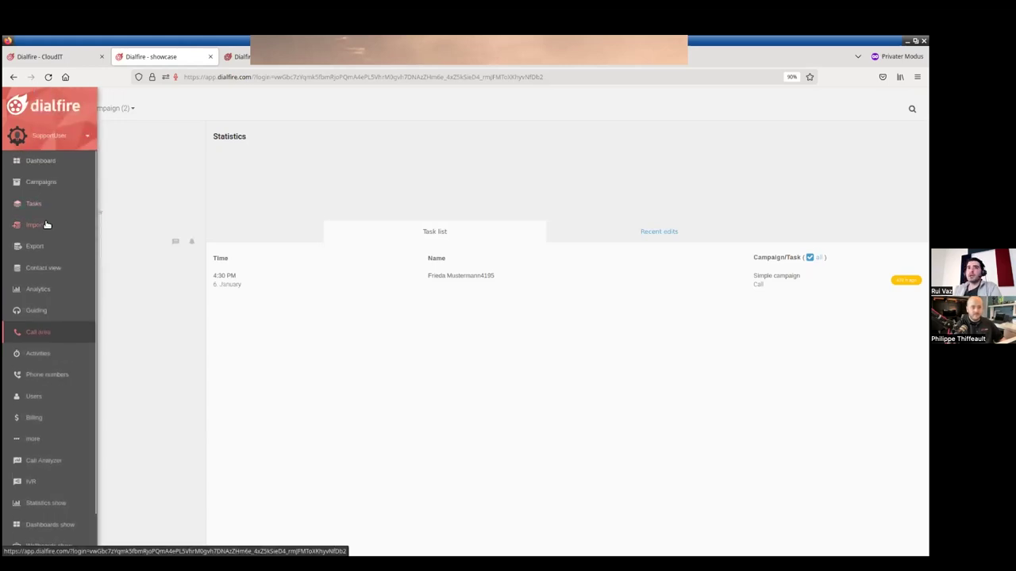
{"action": "left_click", "coordinate": [47, 204]}
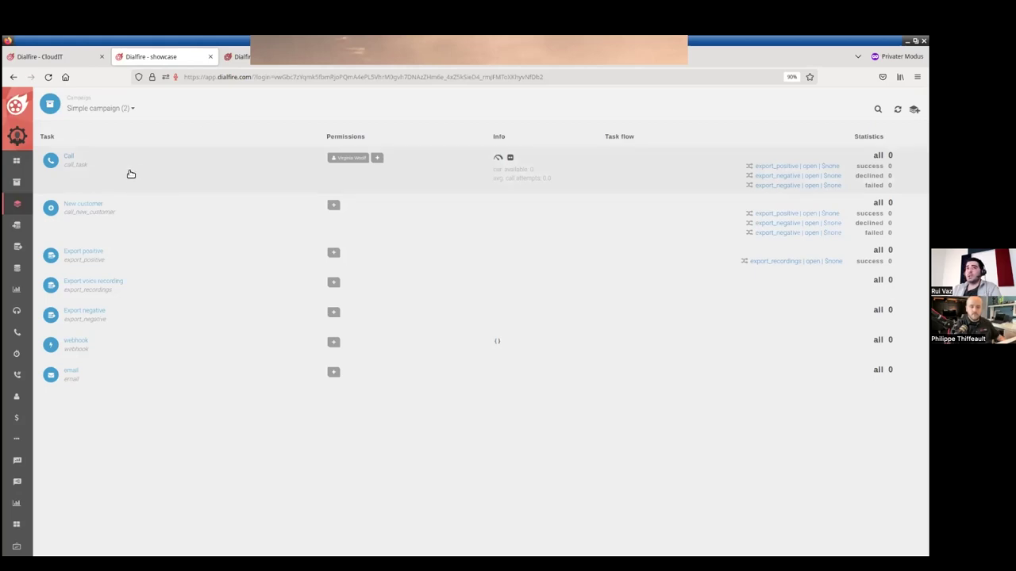
{"action": "left_click", "coordinate": [131, 174]}
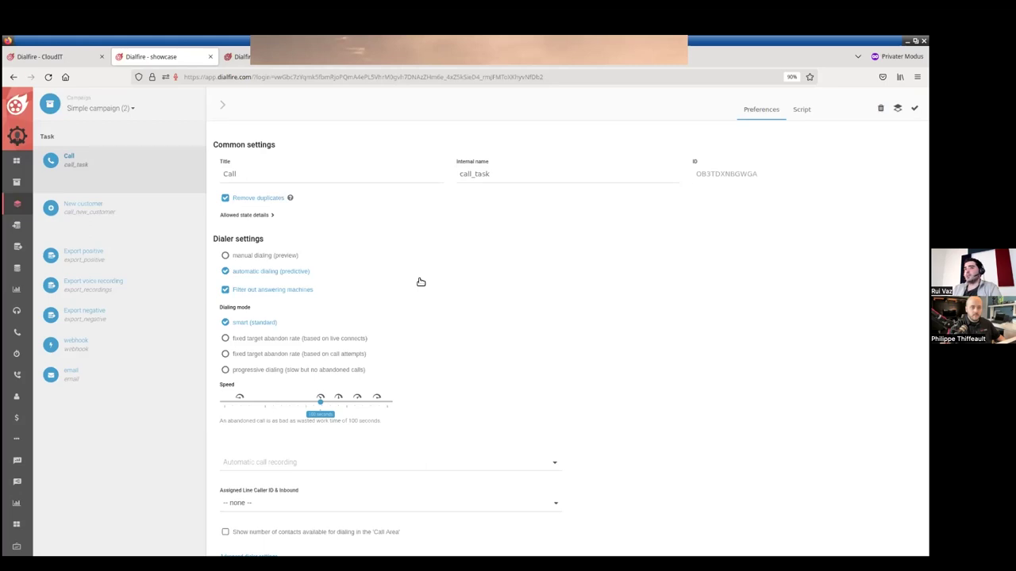
{"action": "scroll", "coordinate": [383, 413], "scroll_direction": "down", "scroll_amount": 2}
{"action": "left_click", "coordinate": [336, 410]}
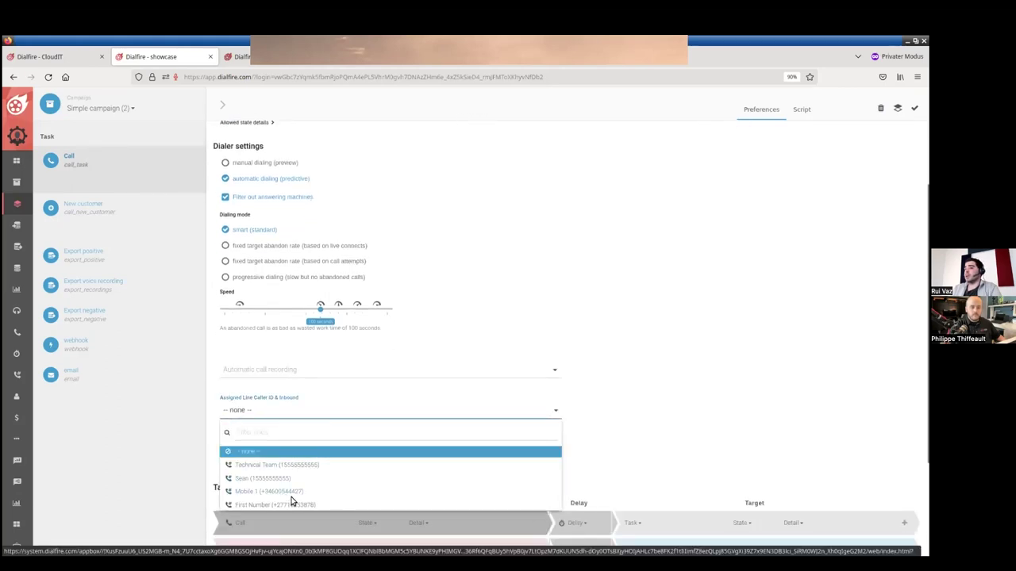
{"action": "left_click", "coordinate": [599, 374]}
{"action": "left_click", "coordinate": [800, 111]}
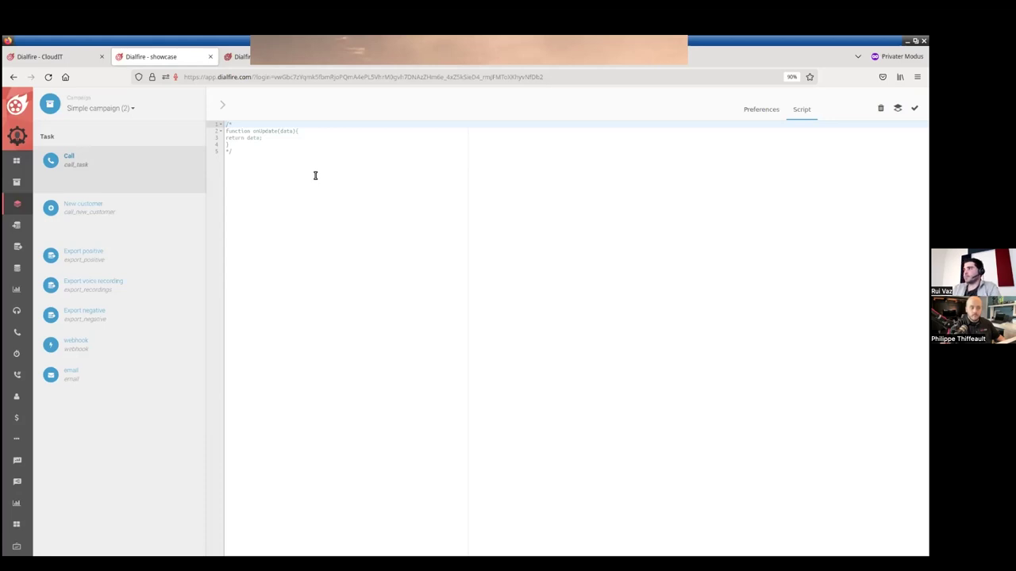
Step: Set the Call task's automatic call recording to agent and customer in its preferences
{"action": "left_click", "coordinate": [763, 108]}
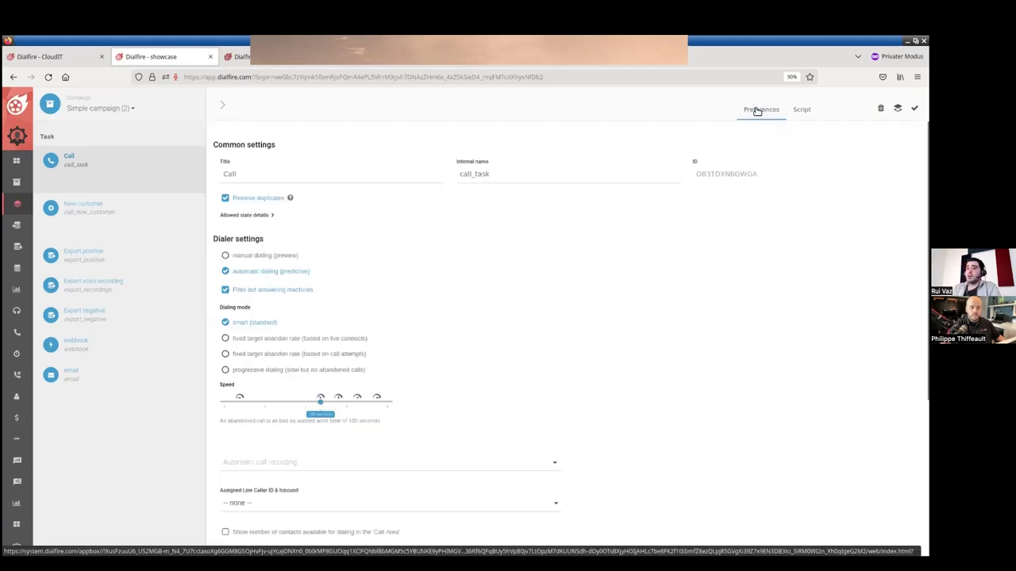
{"action": "scroll", "coordinate": [579, 278], "scroll_direction": "down", "scroll_amount": 2}
{"action": "scroll", "coordinate": [577, 282], "scroll_direction": "down", "scroll_amount": 2}
{"action": "left_click", "coordinate": [414, 325]}
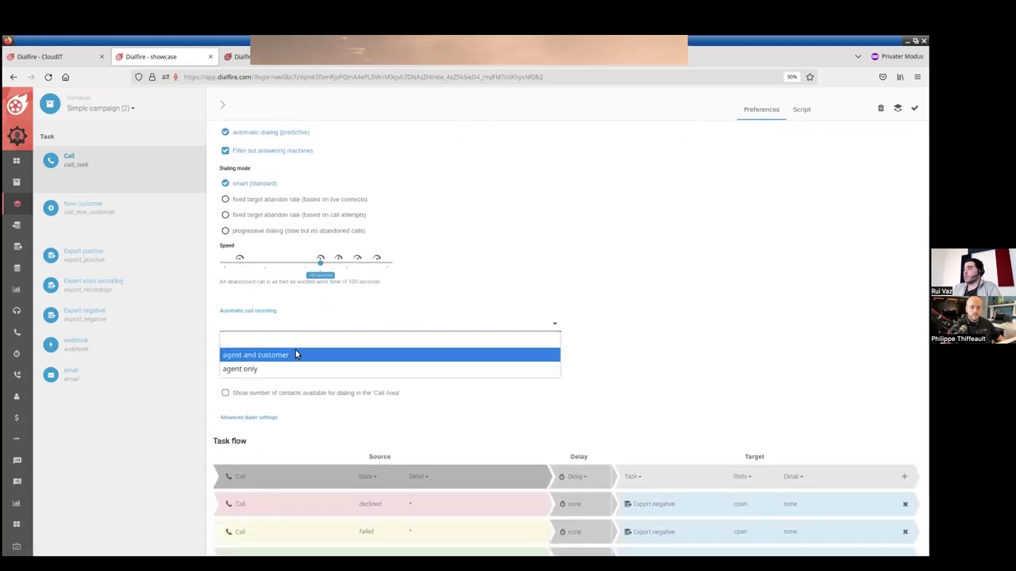
{"action": "left_click", "coordinate": [295, 354]}
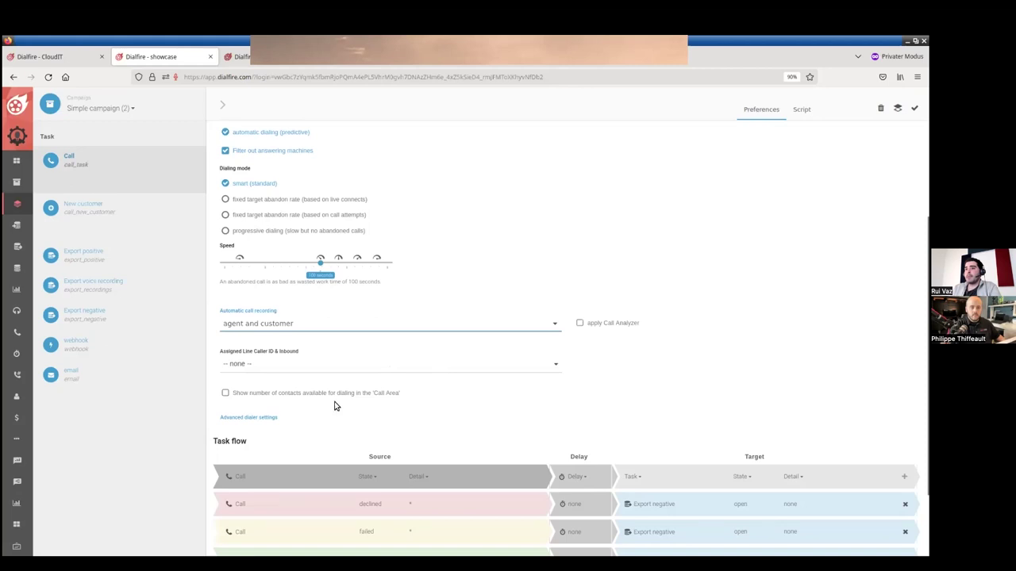
Step: Add a call limitation of 4 failed call attempts in total in the Call task's advanced dialer settings
{"action": "left_click", "coordinate": [274, 419]}
{"action": "scroll", "coordinate": [347, 409], "scroll_direction": "down", "scroll_amount": 2}
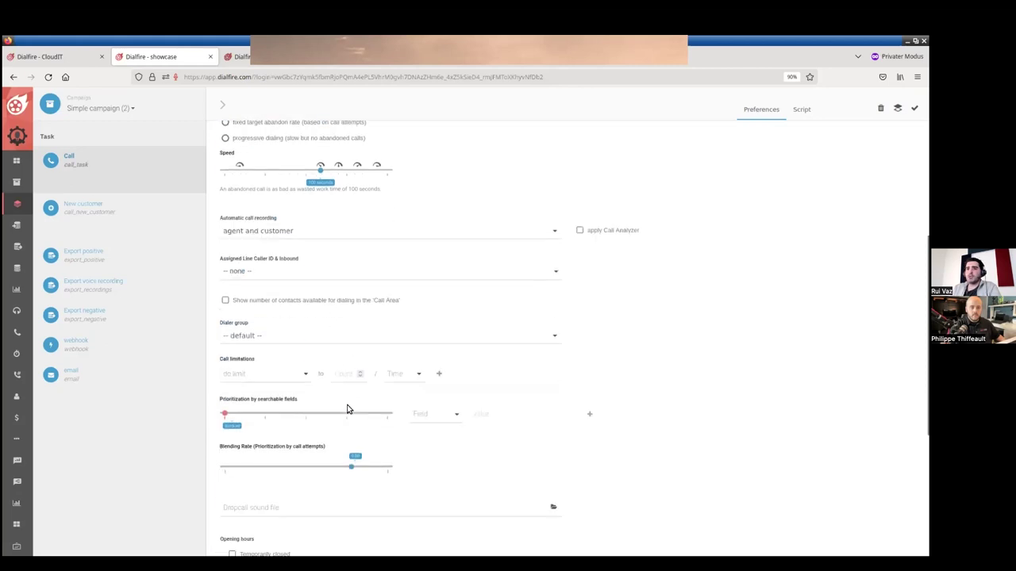
{"action": "left_click", "coordinate": [284, 379]}
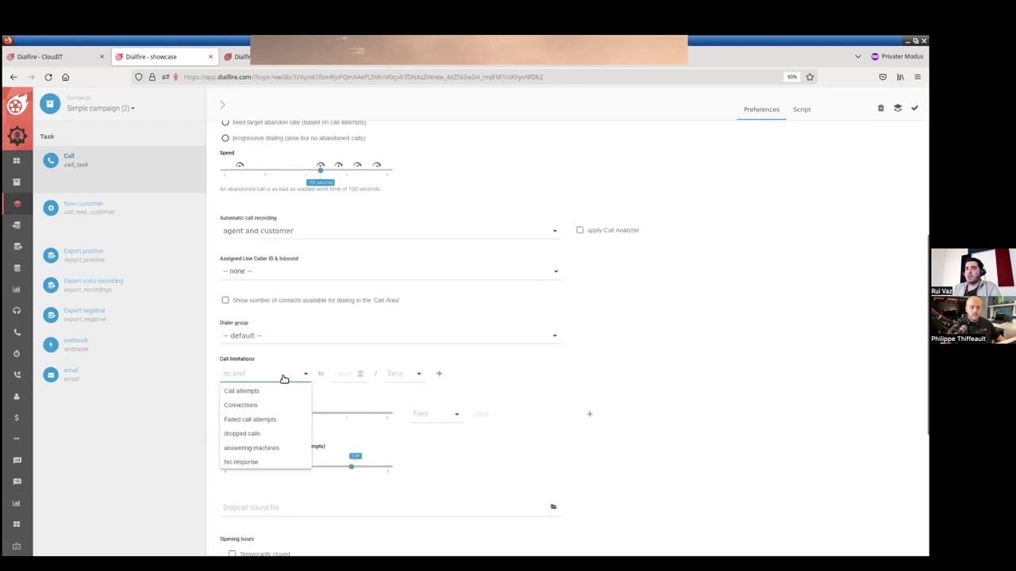
{"action": "left_click", "coordinate": [263, 422]}
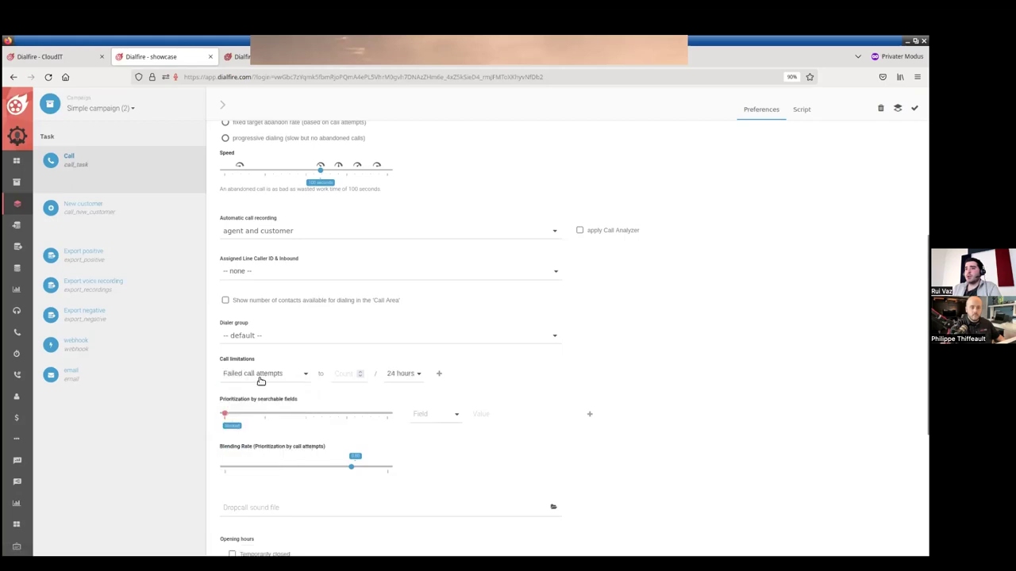
{"action": "left_click", "coordinate": [338, 373]}
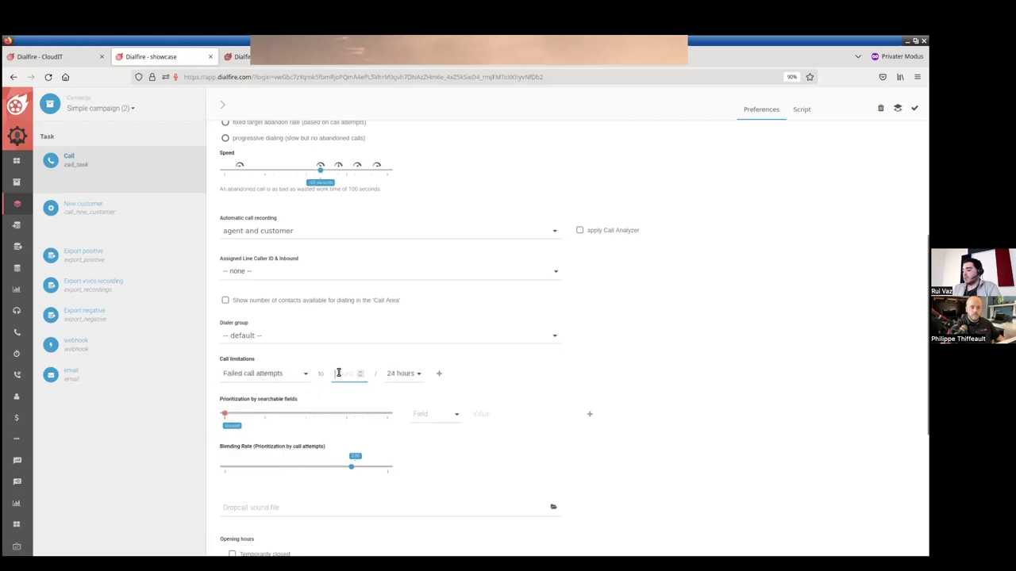
{"action": "type", "text": "4"}
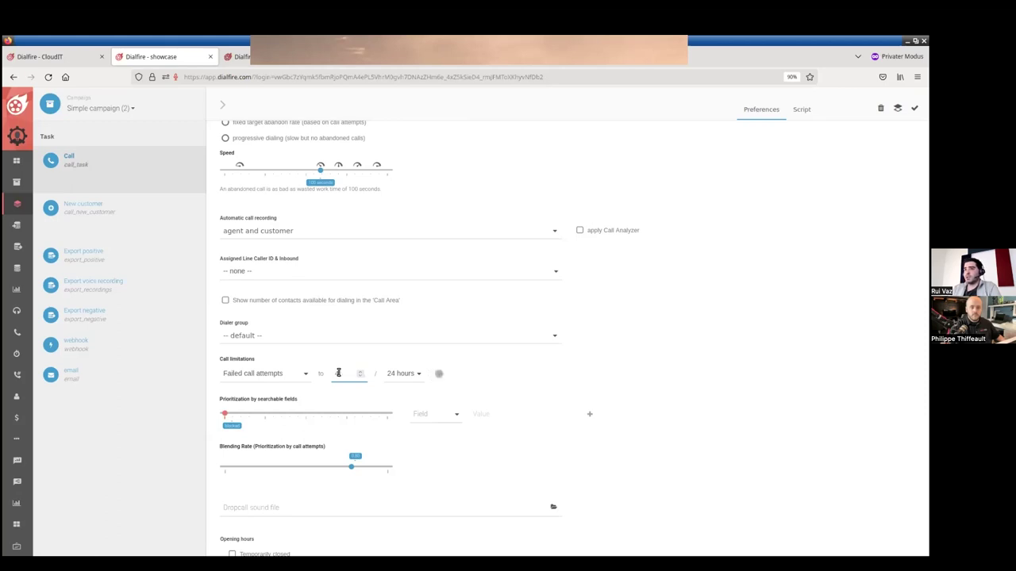
{"action": "left_click", "coordinate": [410, 375]}
{"action": "scroll", "coordinate": [415, 440], "scroll_direction": "down", "scroll_amount": 5}
{"action": "left_click", "coordinate": [408, 510]}
{"action": "left_click", "coordinate": [439, 373]}
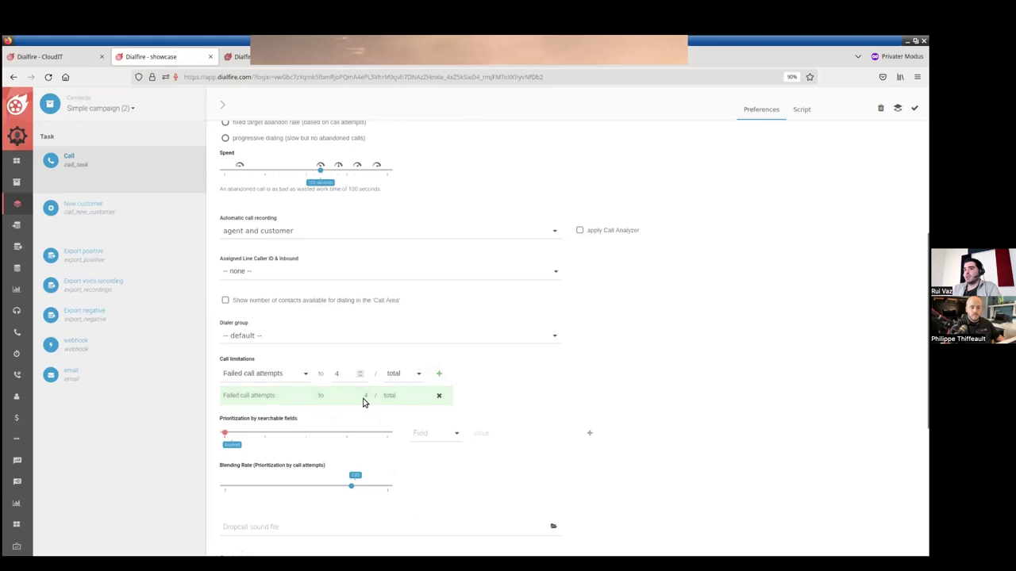
Step: Review the failed call attempts limit and the task flow target for failed calls in the Call task
{"action": "left_click_drag", "start_coordinate": [227, 396], "coordinate": [266, 396]}
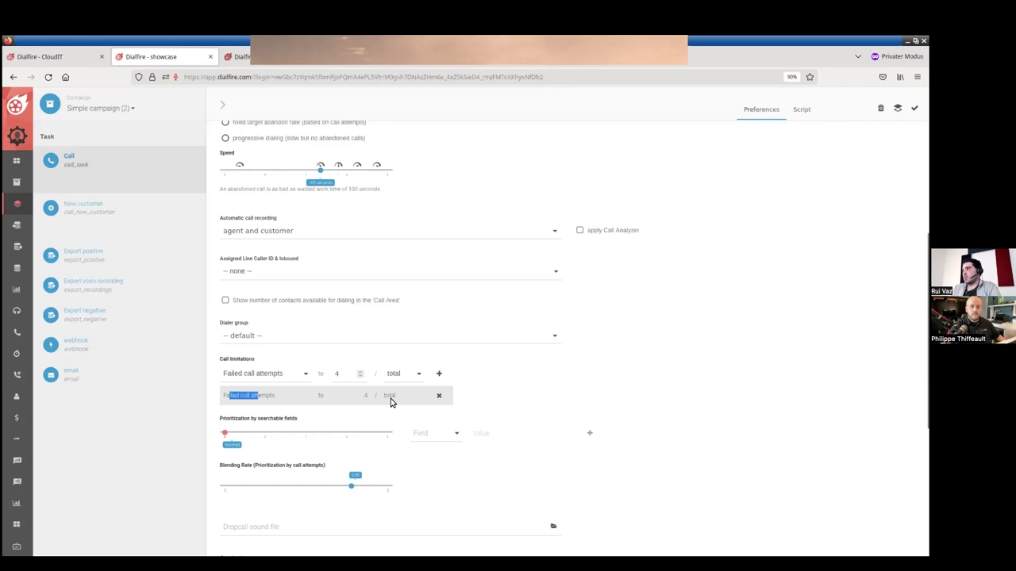
{"action": "scroll", "coordinate": [391, 402], "scroll_direction": "down", "scroll_amount": 3}
{"action": "scroll", "coordinate": [390, 403], "scroll_direction": "down", "scroll_amount": 1}
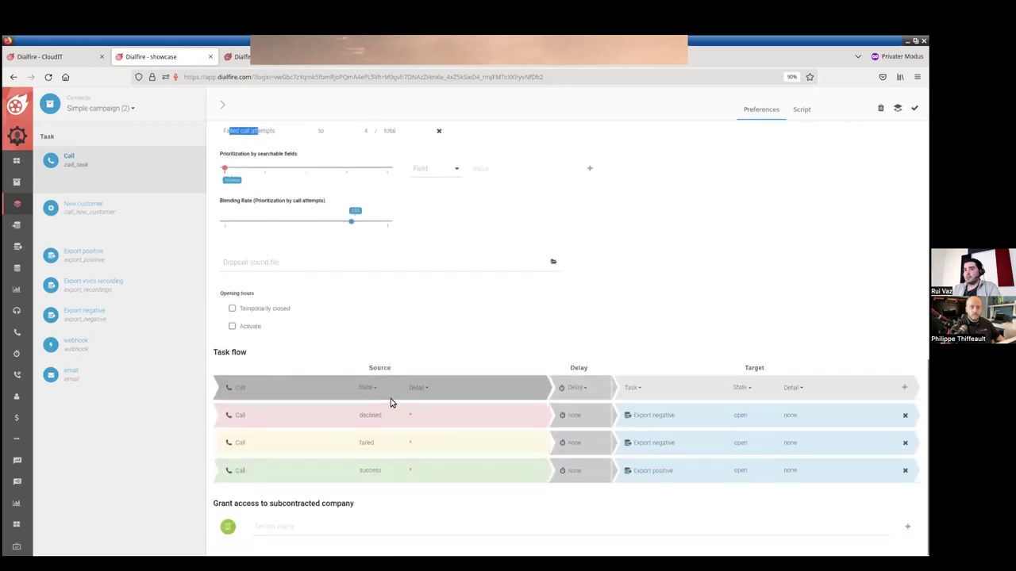
{"action": "left_click", "coordinate": [371, 361]}
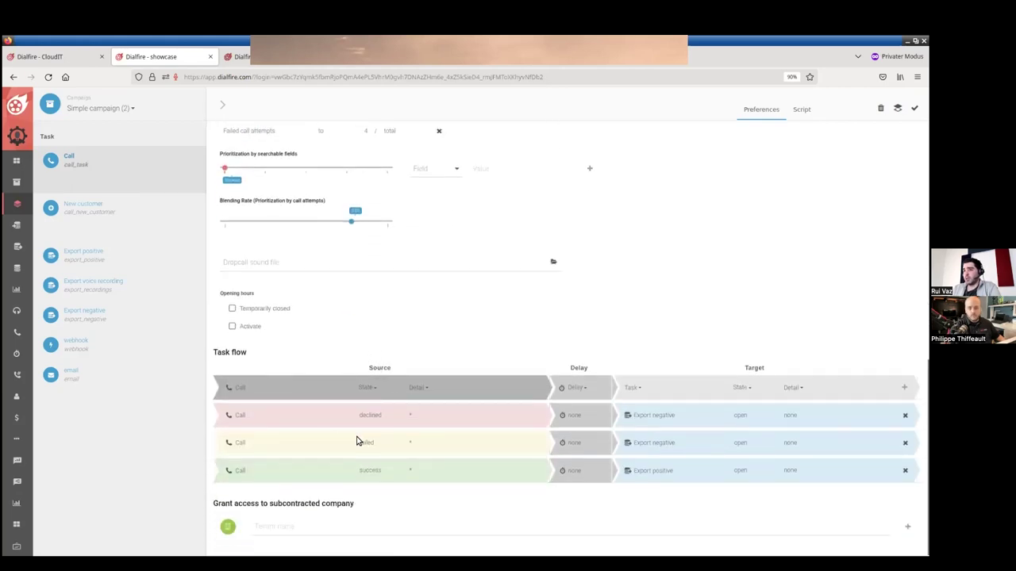
{"action": "left_click_drag", "start_coordinate": [671, 442], "coordinate": [624, 445]}
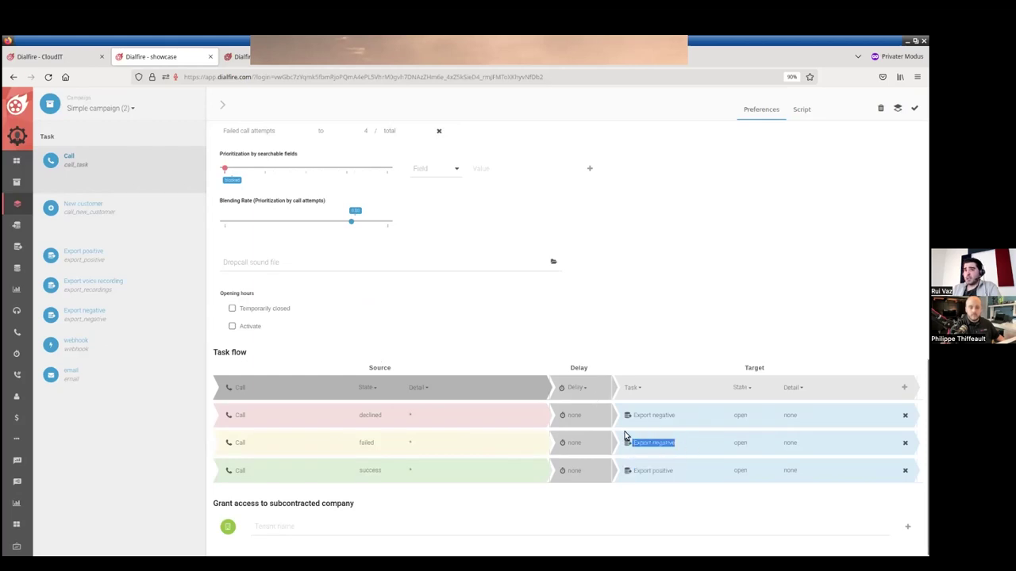
Step: Check the webhook task's service URL setting and the email task's e-mail preferences
{"action": "left_click", "coordinate": [222, 111]}
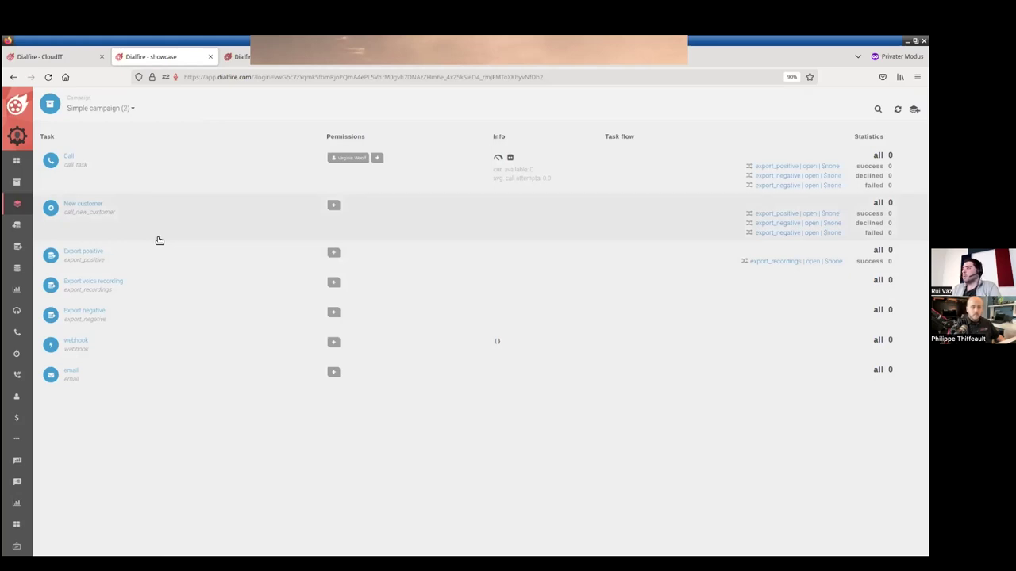
{"action": "left_click", "coordinate": [77, 346]}
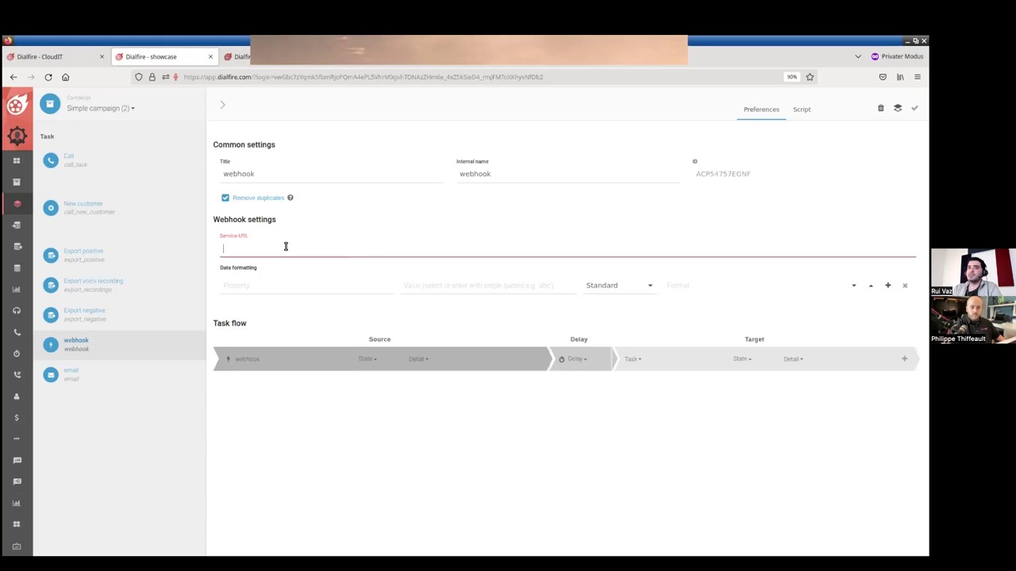
{"action": "left_click", "coordinate": [131, 379]}
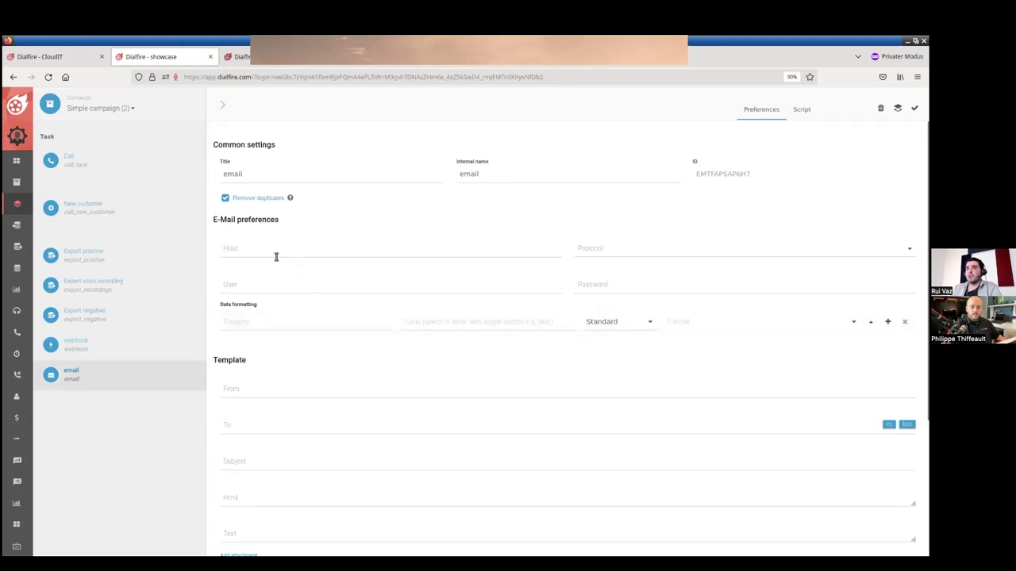
{"action": "left_click_drag", "start_coordinate": [215, 221], "coordinate": [352, 245]}
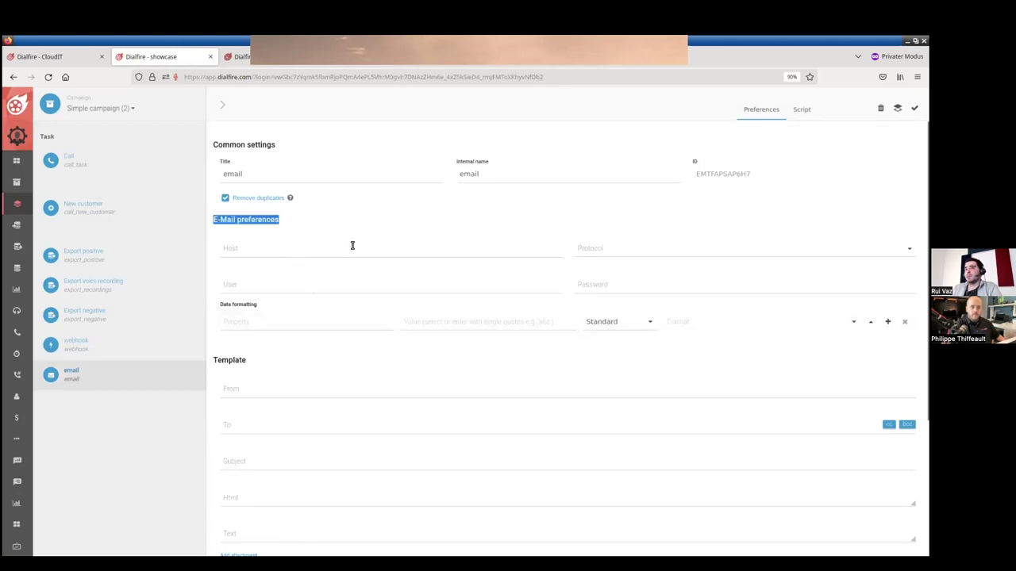
Step: Set the recipient in the email task's template to {email}
{"action": "scroll", "coordinate": [352, 351], "scroll_direction": "down", "scroll_amount": 1}
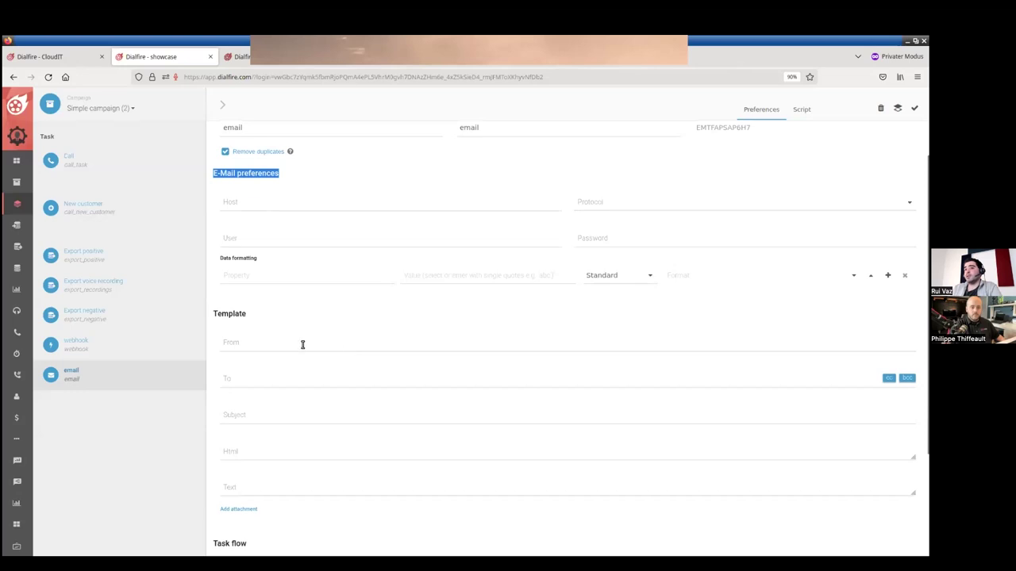
{"action": "left_click", "coordinate": [302, 345]}
{"action": "left_click", "coordinate": [281, 383]}
{"action": "type", "text": "{email}"}
{"action": "left_click_drag", "start_coordinate": [281, 383], "coordinate": [222, 380]}
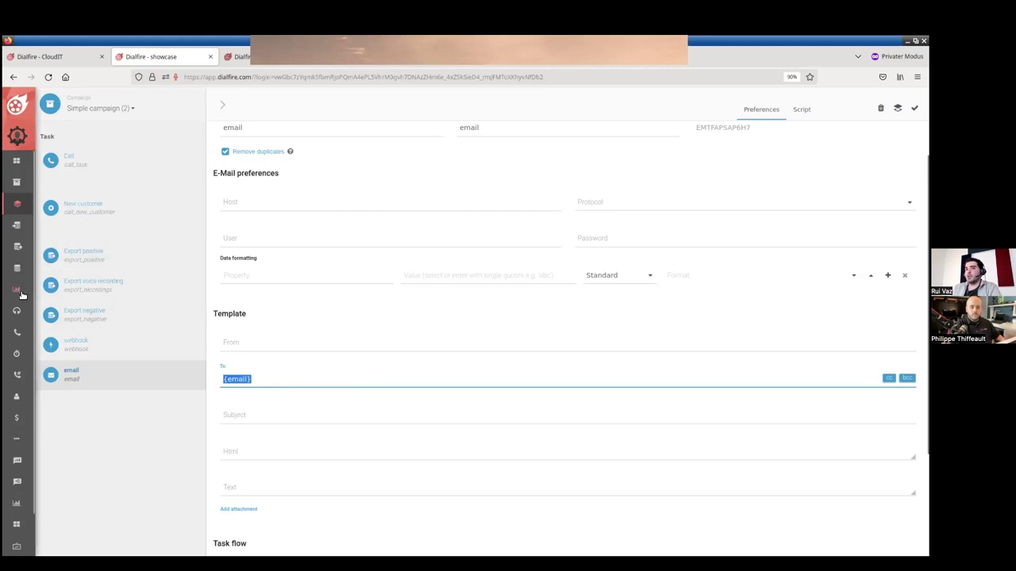
Step: View the simple campaign's contact view, followed by the account's billing overview
{"action": "mouse_move", "coordinate": [23, 296]}
{"action": "left_click", "coordinate": [32, 268]}
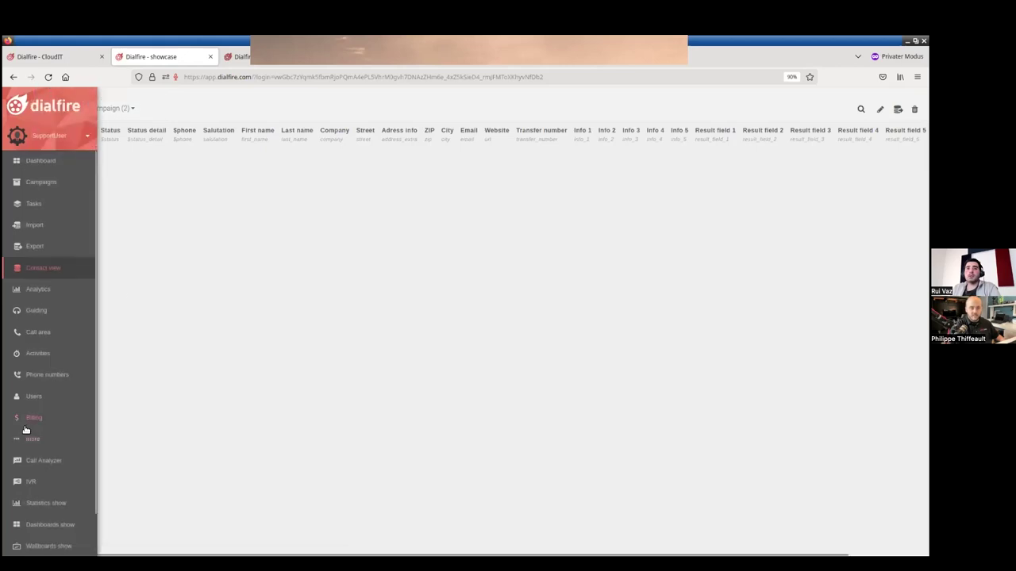
{"action": "left_click", "coordinate": [30, 419]}
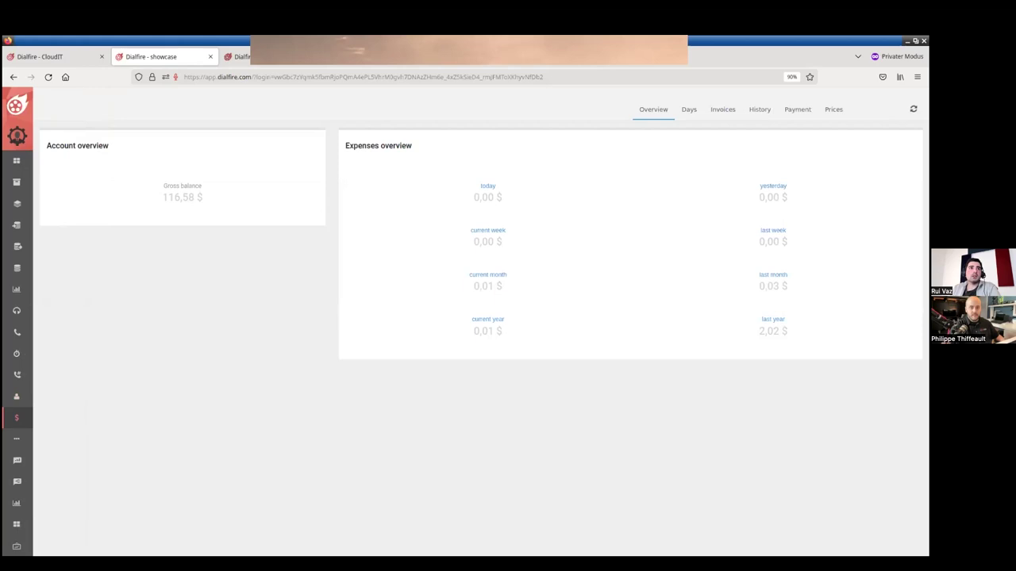
Step: Look up the call prices for phone prefix +1 in billing and examine the US landline rate
{"action": "left_click", "coordinate": [826, 110]}
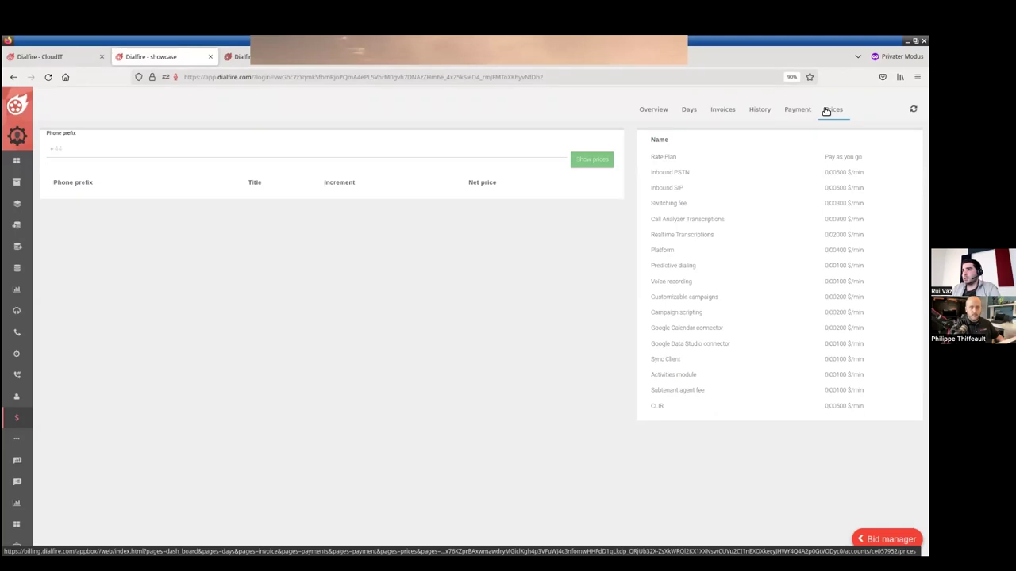
{"action": "left_click", "coordinate": [531, 152]}
{"action": "type", "text": "1"}
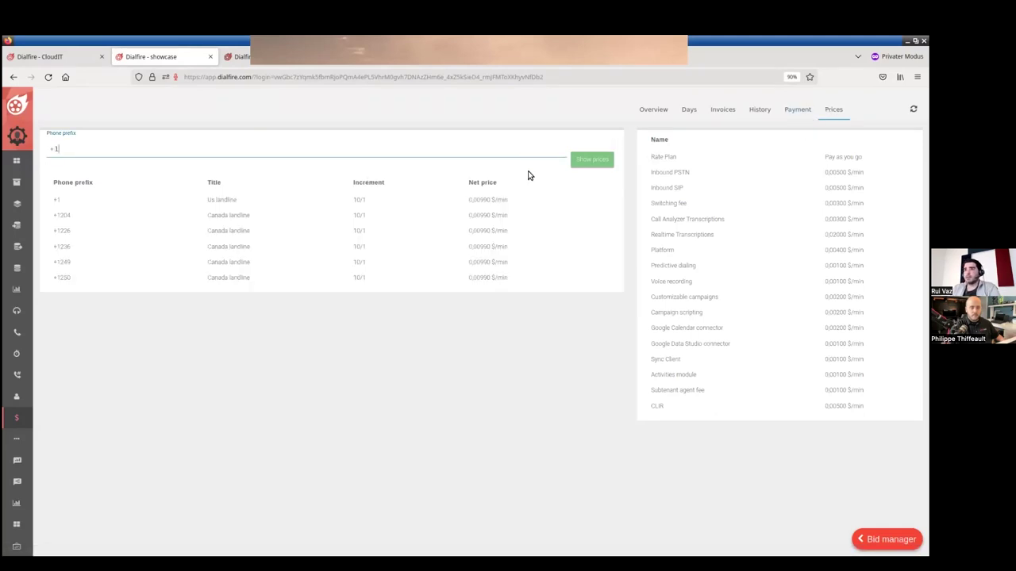
{"action": "left_click_drag", "start_coordinate": [530, 206], "coordinate": [47, 204]}
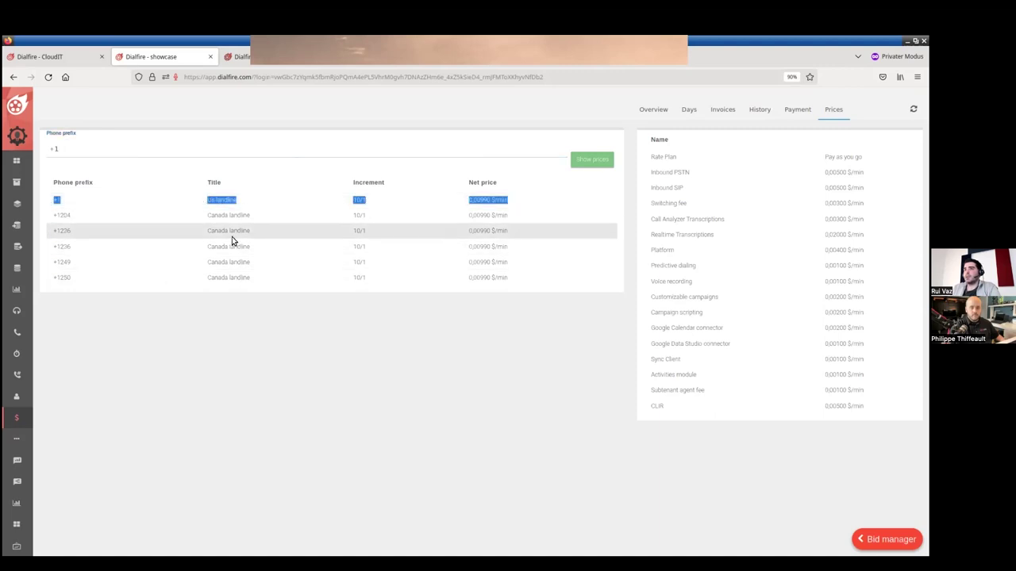
{"action": "left_click", "coordinate": [524, 207]}
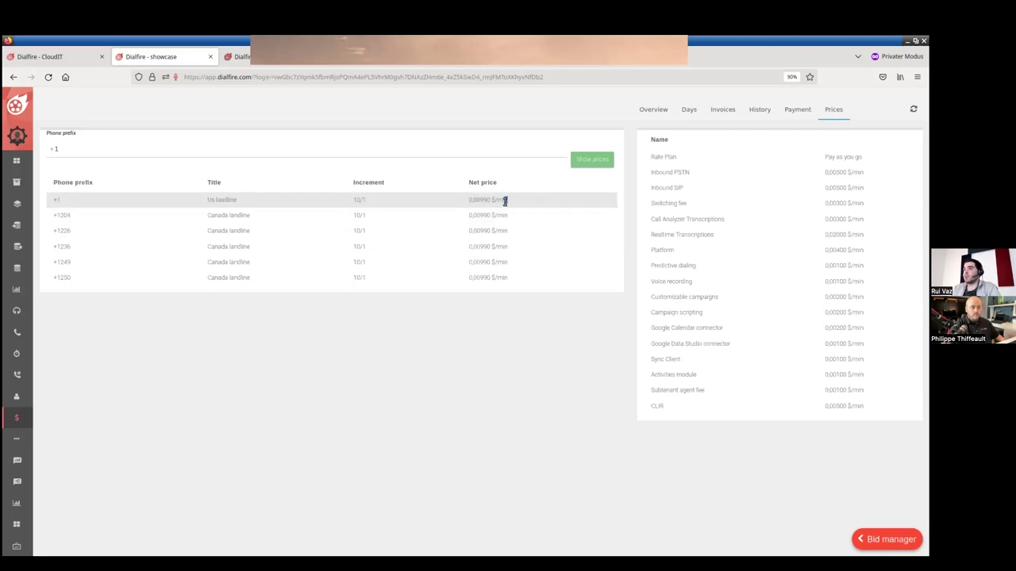
{"action": "triple_click", "coordinate": [464, 205]}
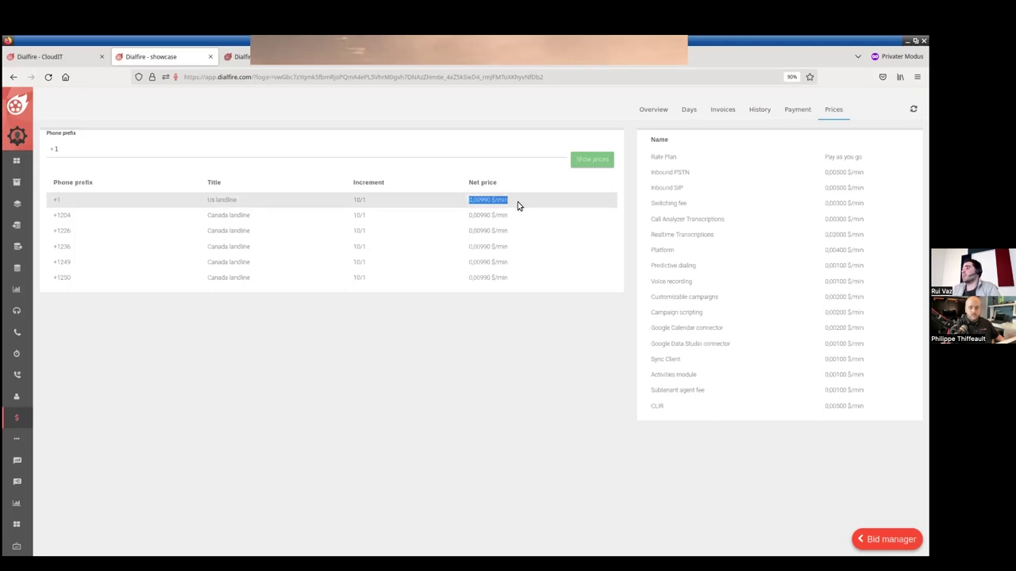
{"action": "left_click_drag", "start_coordinate": [517, 205], "coordinate": [83, 207]}
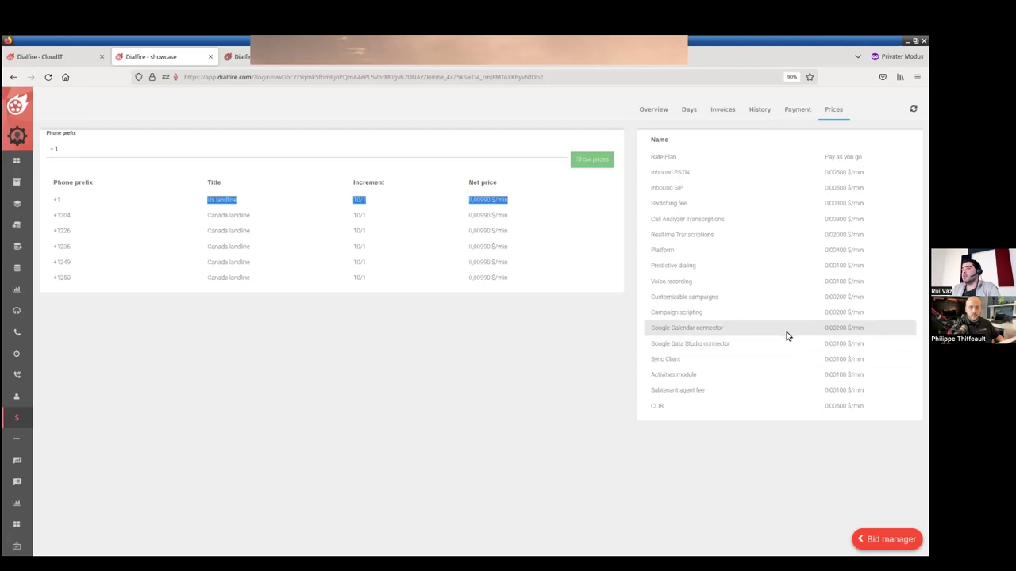
Step: Examine the per-minute prices for the switching fee, the platform and predictive dialing
{"action": "left_click_drag", "start_coordinate": [865, 203], "coordinate": [826, 206]}
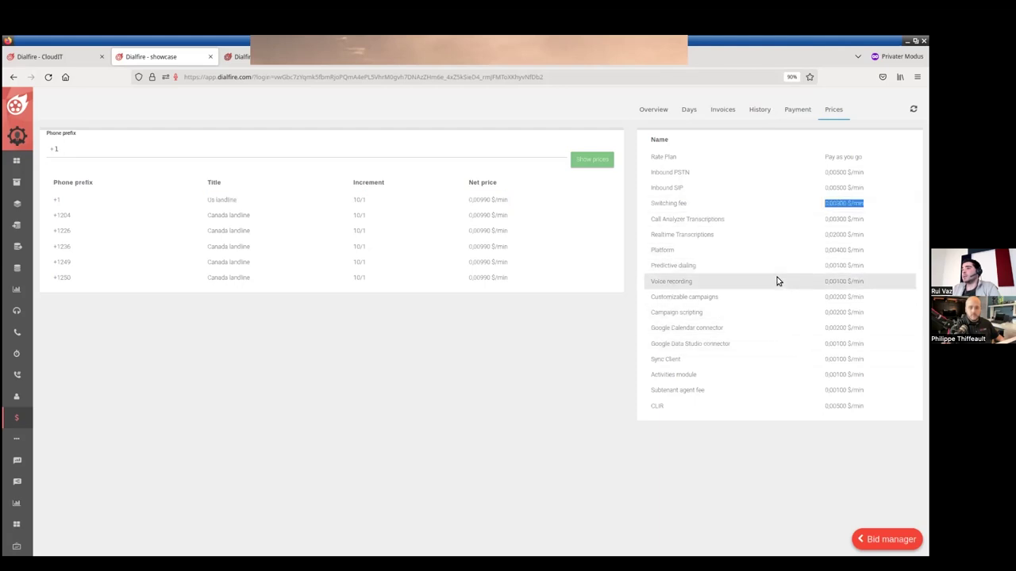
{"action": "left_click", "coordinate": [833, 252]}
{"action": "left_click_drag", "start_coordinate": [833, 252], "coordinate": [864, 267]}
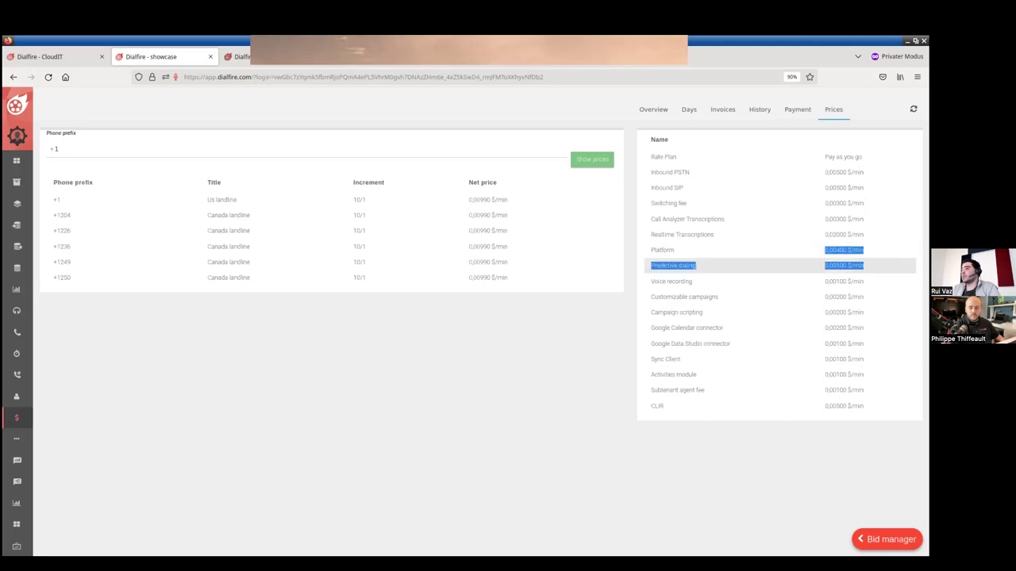
{"action": "left_click", "coordinate": [834, 268]}
{"action": "left_click_drag", "start_coordinate": [823, 267], "coordinate": [839, 267]}
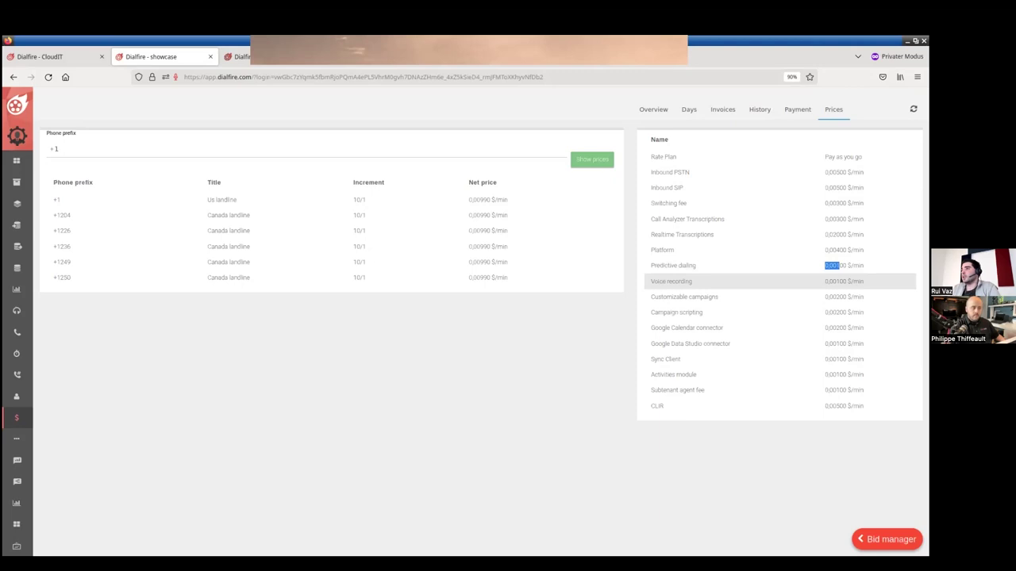
Step: View the VoiP.ms and Dialfire account registration page and return to the showcase account's billing prices
{"action": "left_click", "coordinate": [498, 62]}
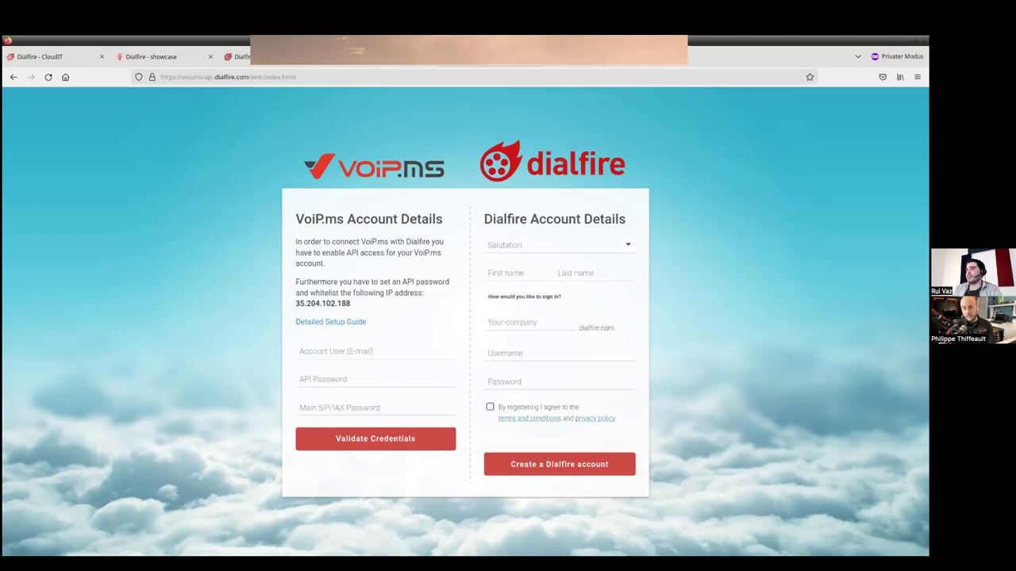
{"action": "left_click", "coordinate": [790, 275]}
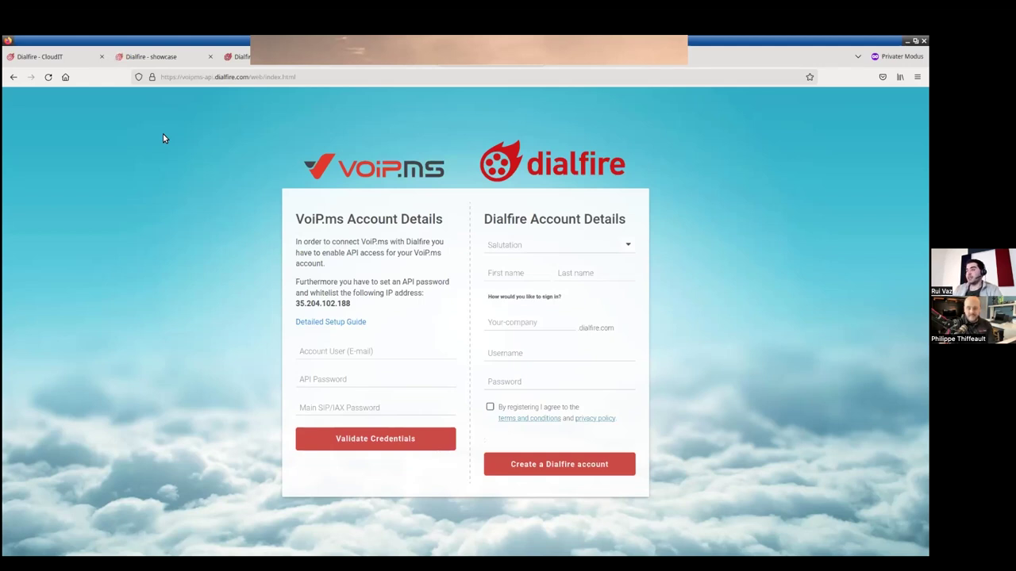
{"action": "left_click", "coordinate": [167, 61]}
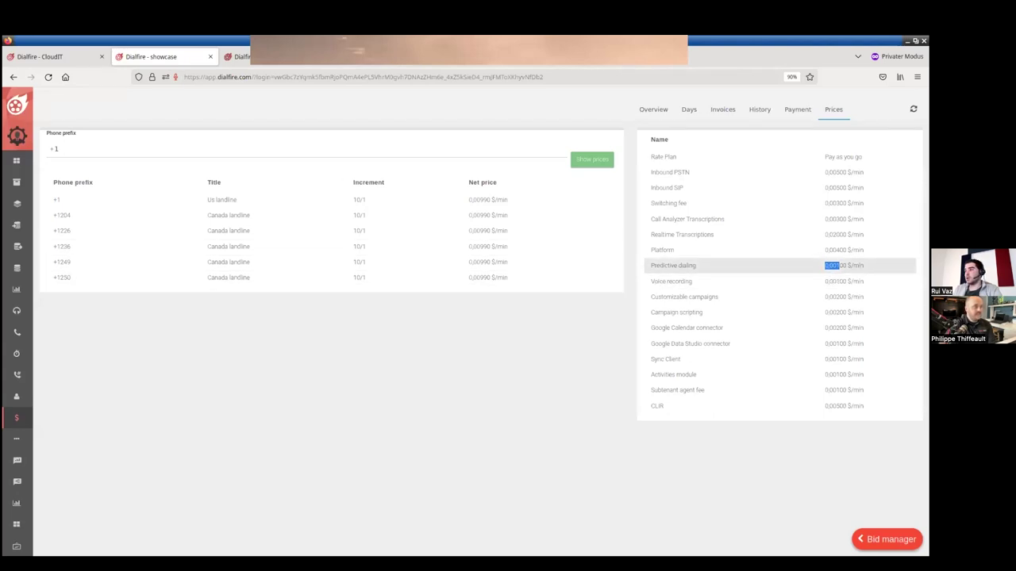
Step: Examine the per-minute prices for the switching fee, Inbound SIP and voice recording in the price list
{"action": "left_click_drag", "start_coordinate": [866, 203], "coordinate": [809, 207]}
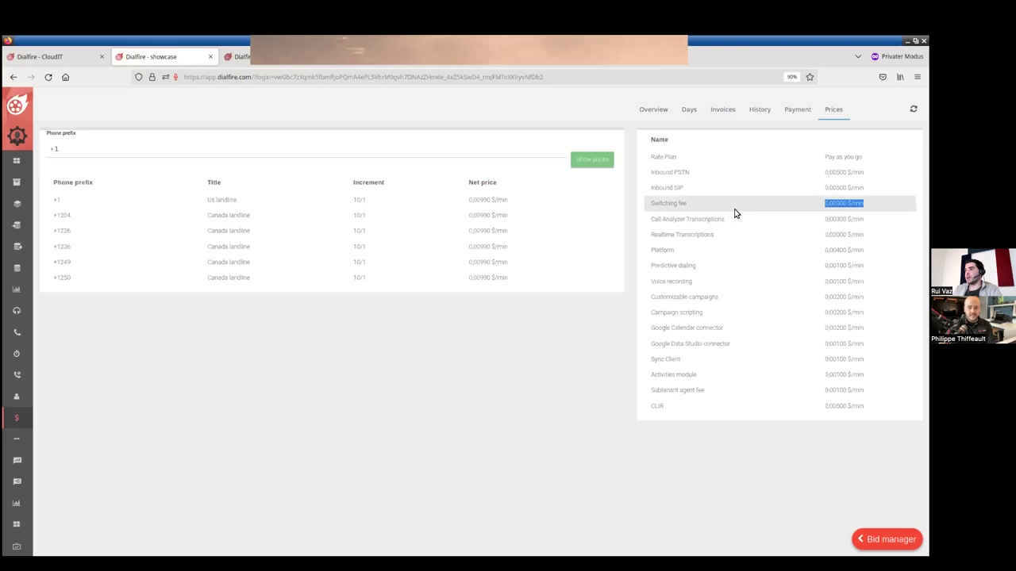
{"action": "left_click_drag", "start_coordinate": [735, 212], "coordinate": [651, 201]}
{"action": "left_click", "coordinate": [569, 396]}
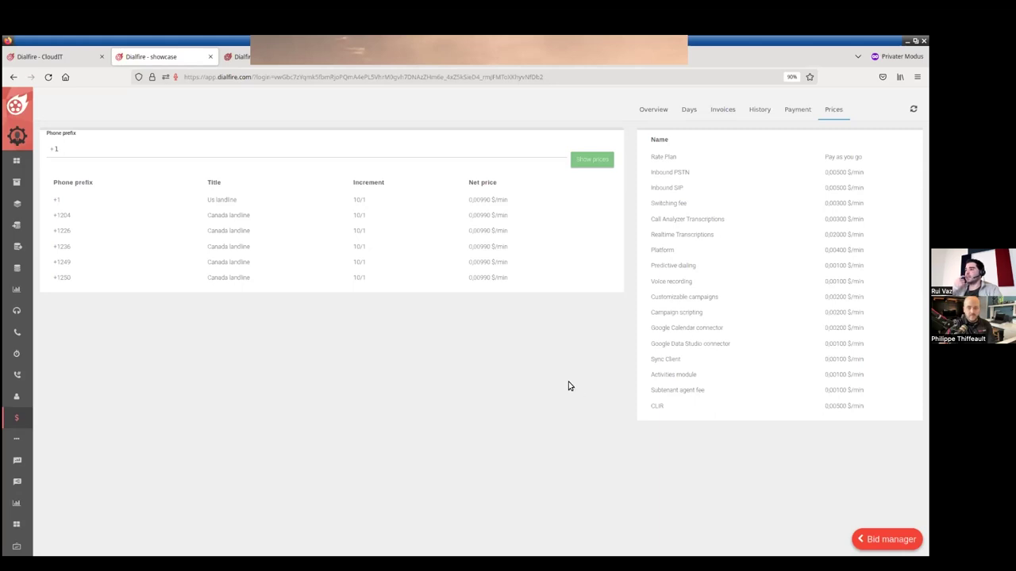
{"action": "left_click_drag", "start_coordinate": [671, 203], "coordinate": [649, 187]}
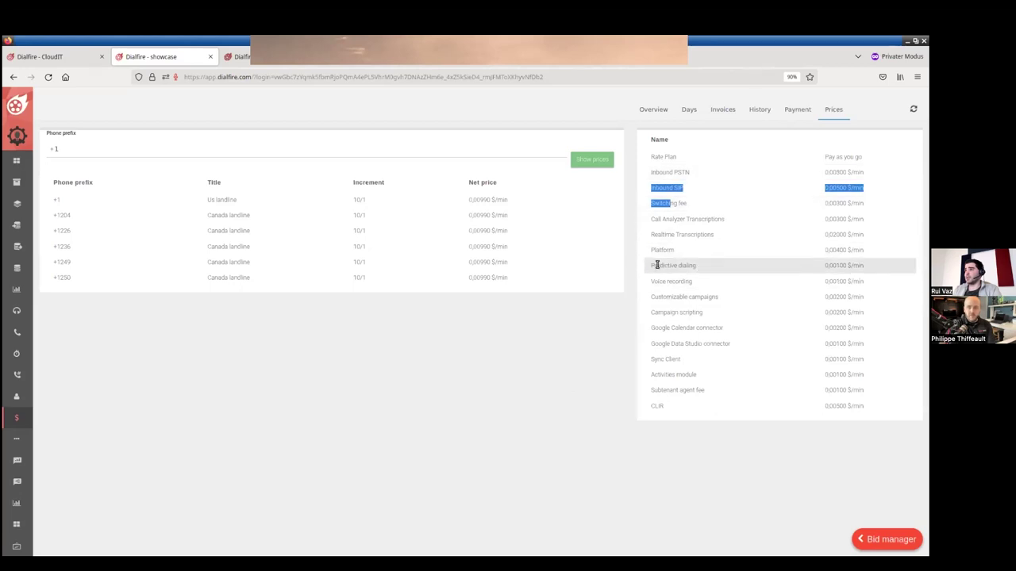
{"action": "mouse_move", "coordinate": [652, 251]}
{"action": "left_mouse_down"}
{"action": "mouse_move", "coordinate": [863, 253]}
{"action": "mouse_move", "coordinate": [830, 267]}
{"action": "mouse_move", "coordinate": [864, 266]}
{"action": "mouse_move", "coordinate": [658, 262]}
{"action": "mouse_move", "coordinate": [651, 253]}
{"action": "left_mouse_up"}
{"action": "left_click_drag", "start_coordinate": [864, 282], "coordinate": [791, 293]}
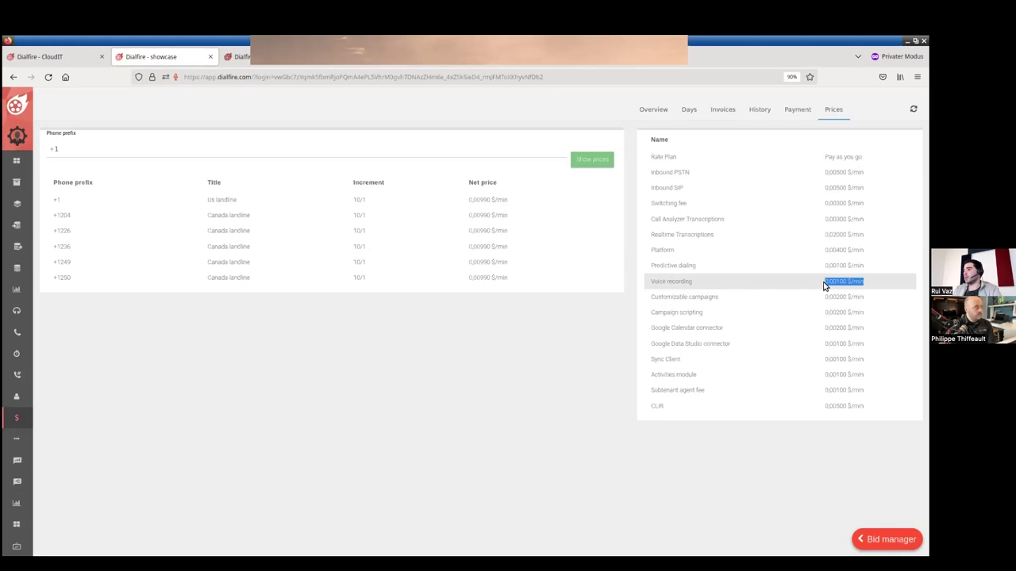
{"action": "left_click", "coordinate": [824, 284]}
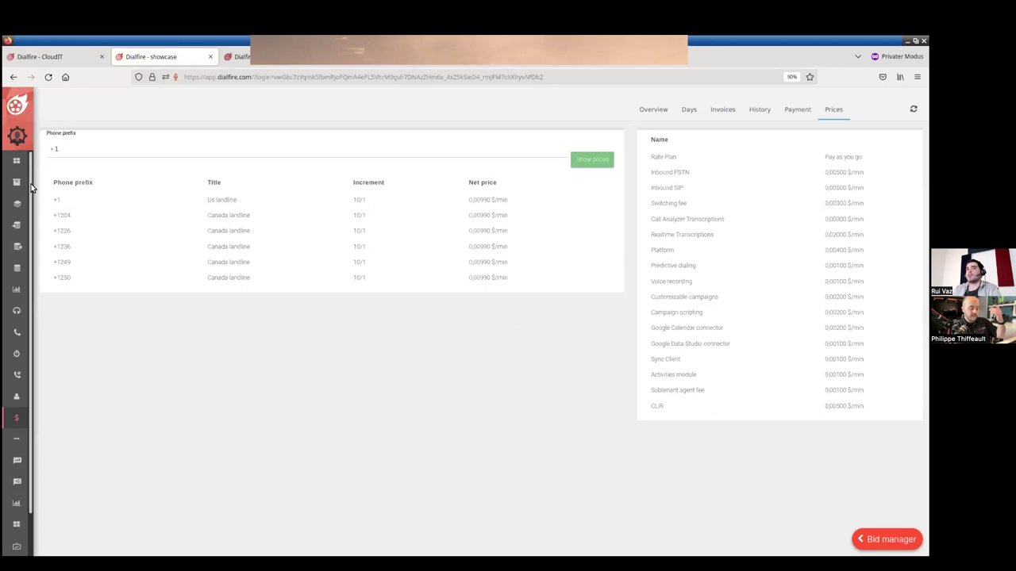
{"action": "mouse_move", "coordinate": [24, 185]}
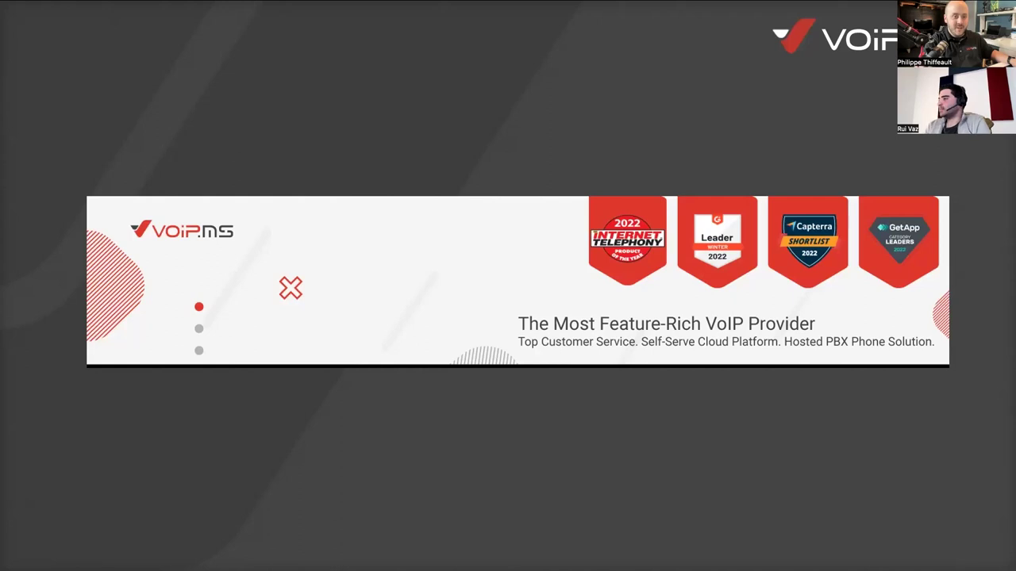
{"action": "left_click", "coordinate": [819, 389]}
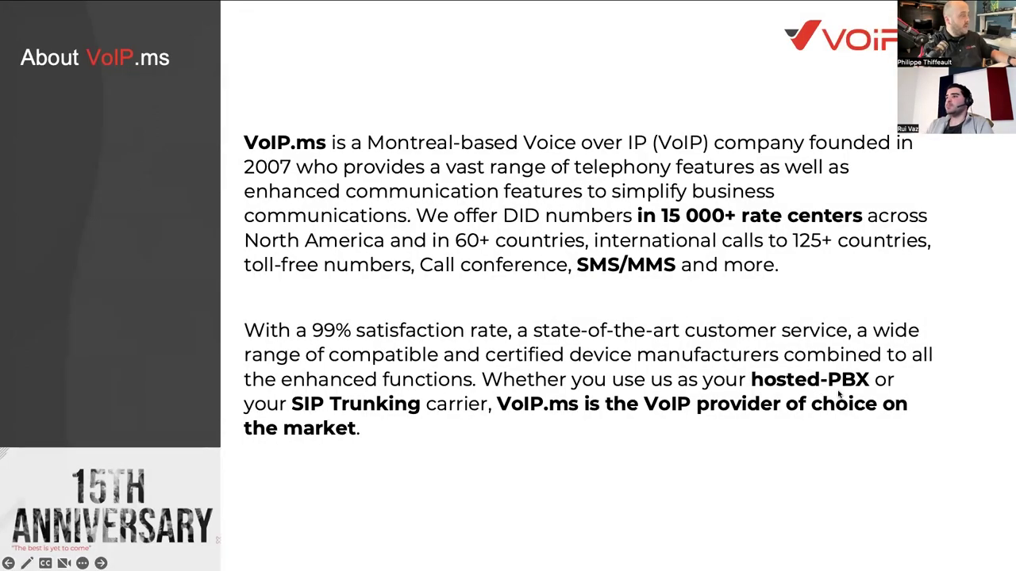